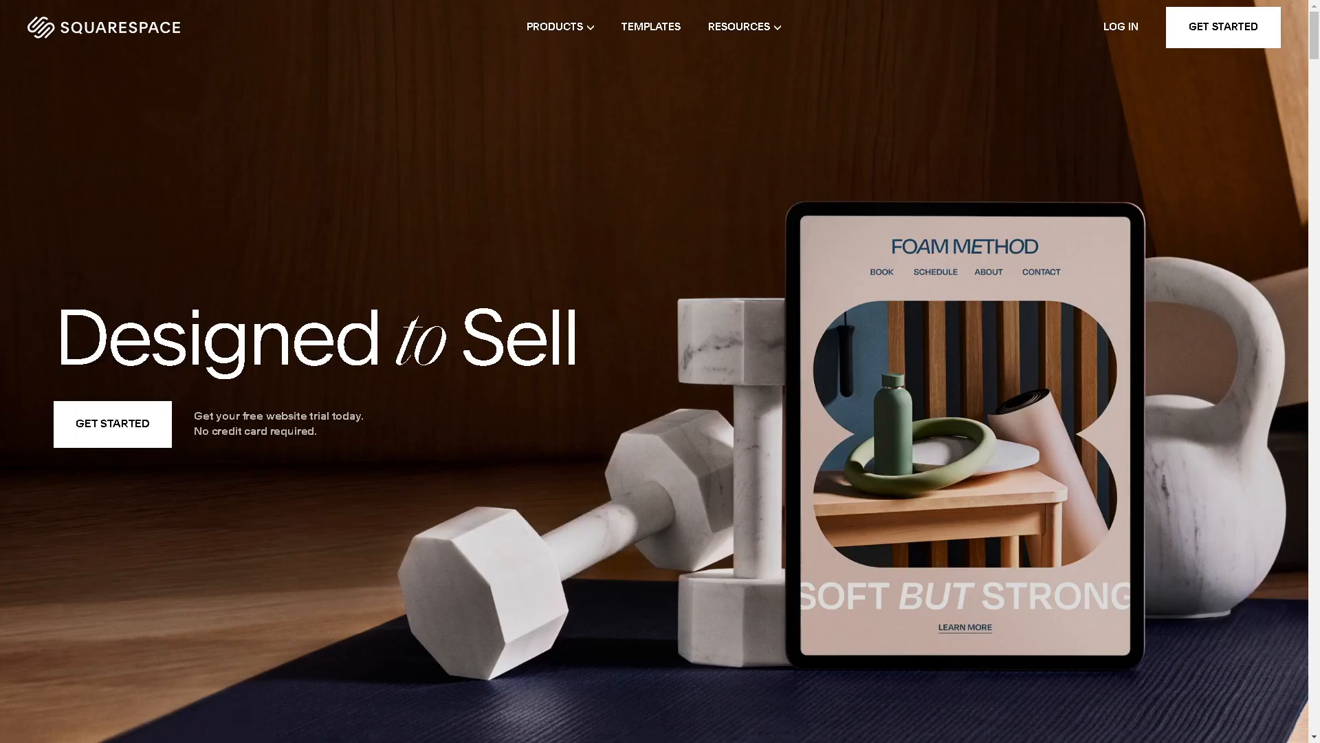
Step: Open the Squarespace login page, switch to account creation and show more sign-up options
left_click(1114, 31)
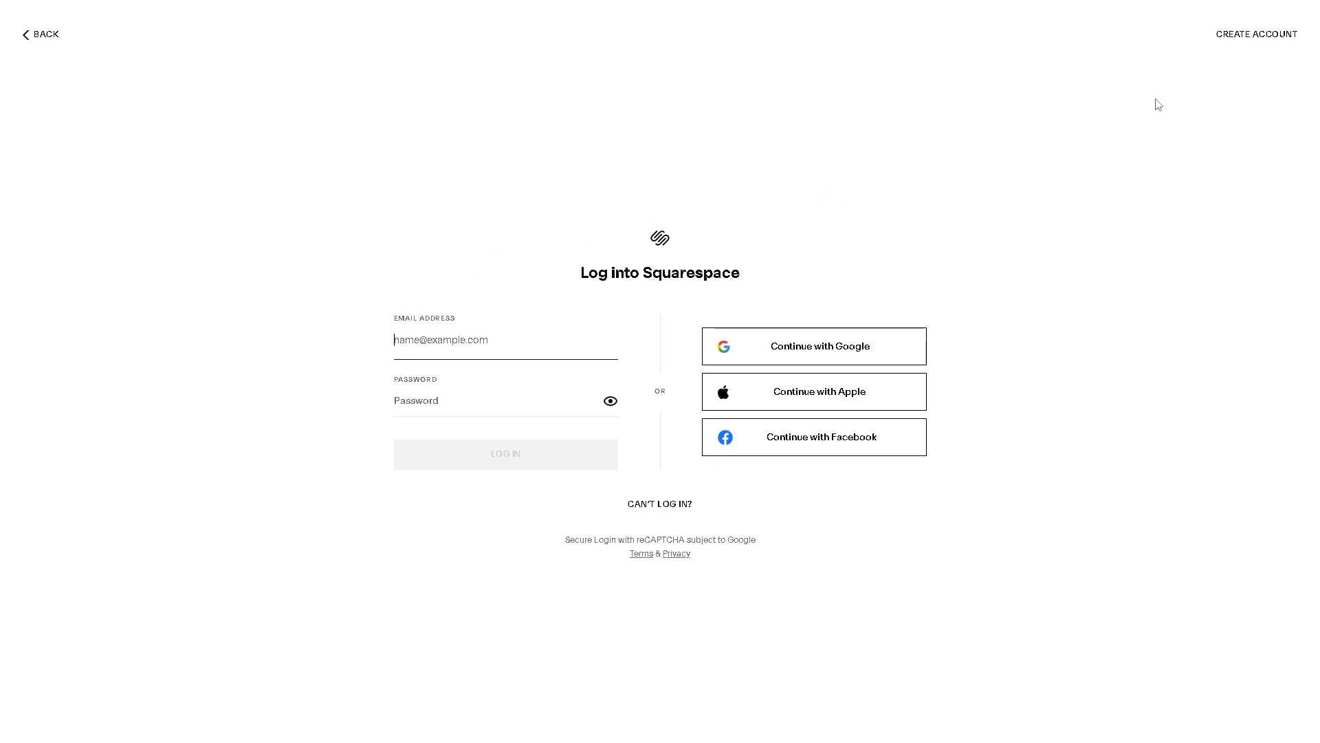
left_click(1248, 48)
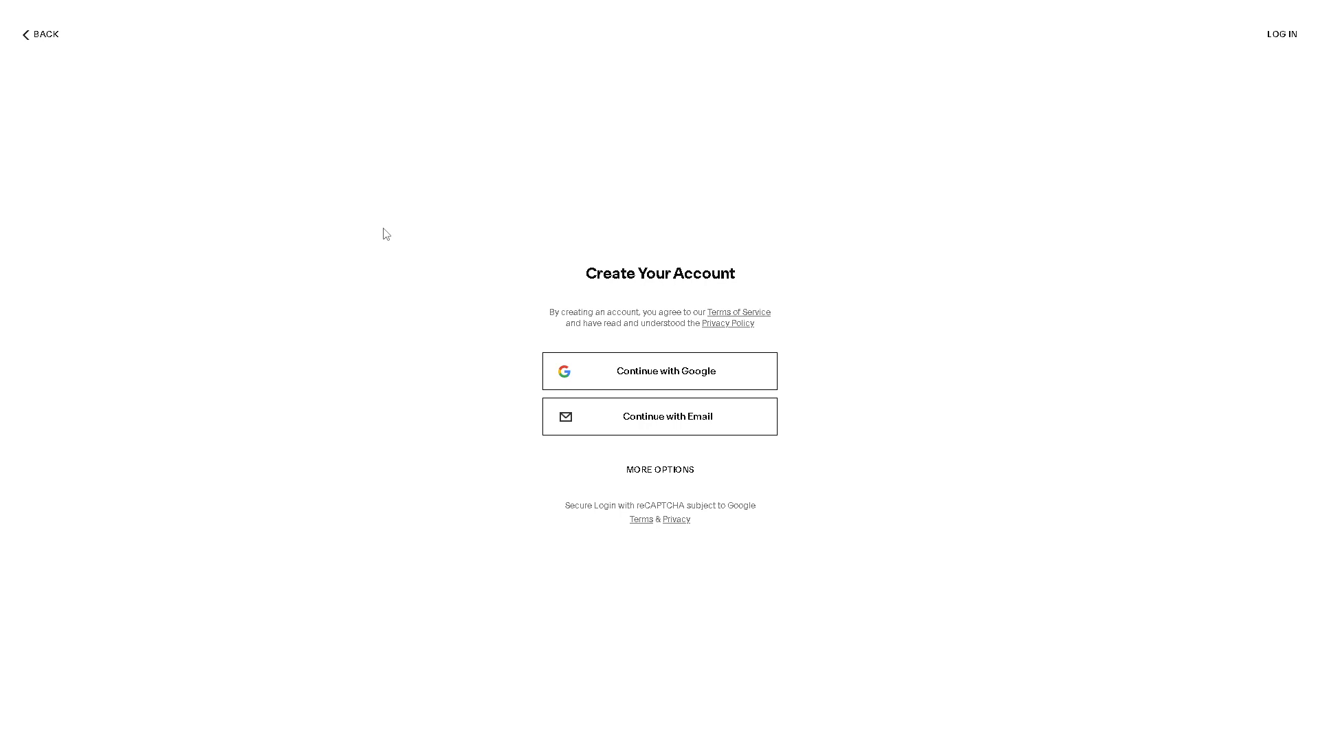
left_click(669, 472)
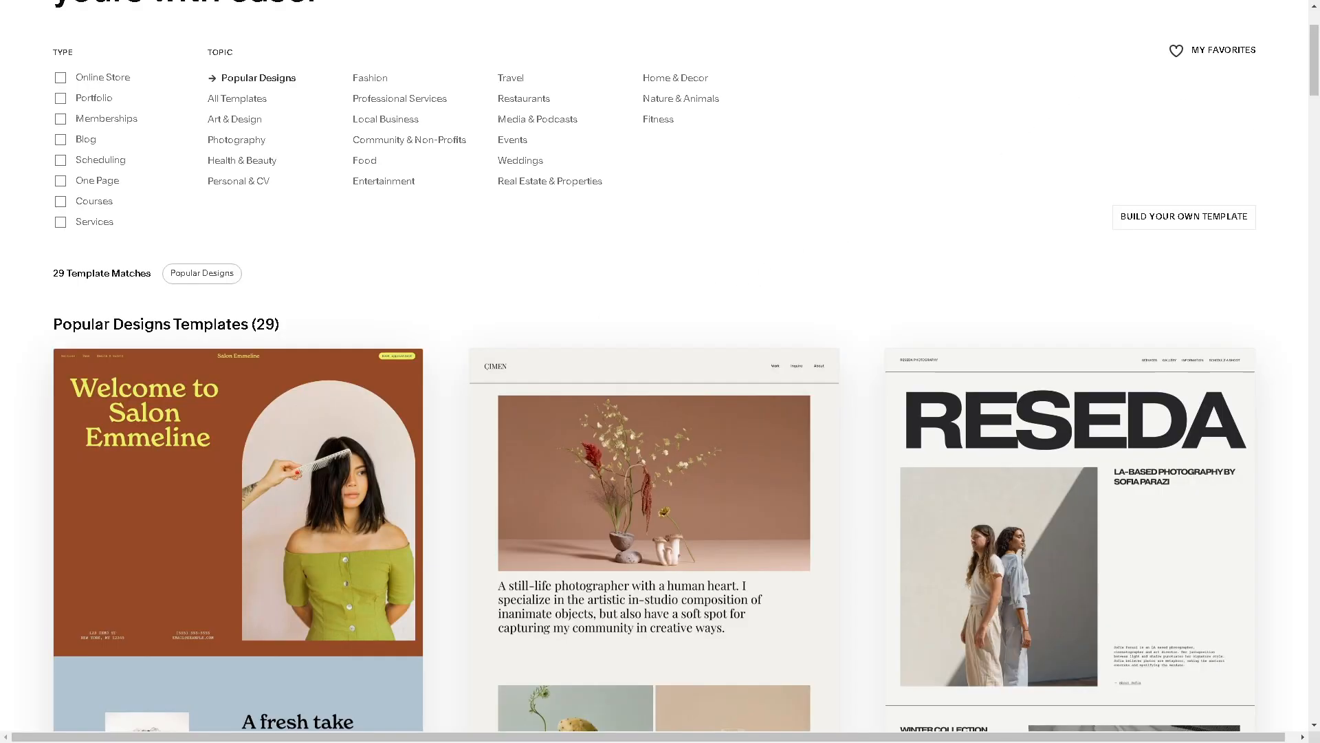
Step: Browse the Popular Designs website templates, including the build-your-own template section
scroll(711, 326, "down", 2)
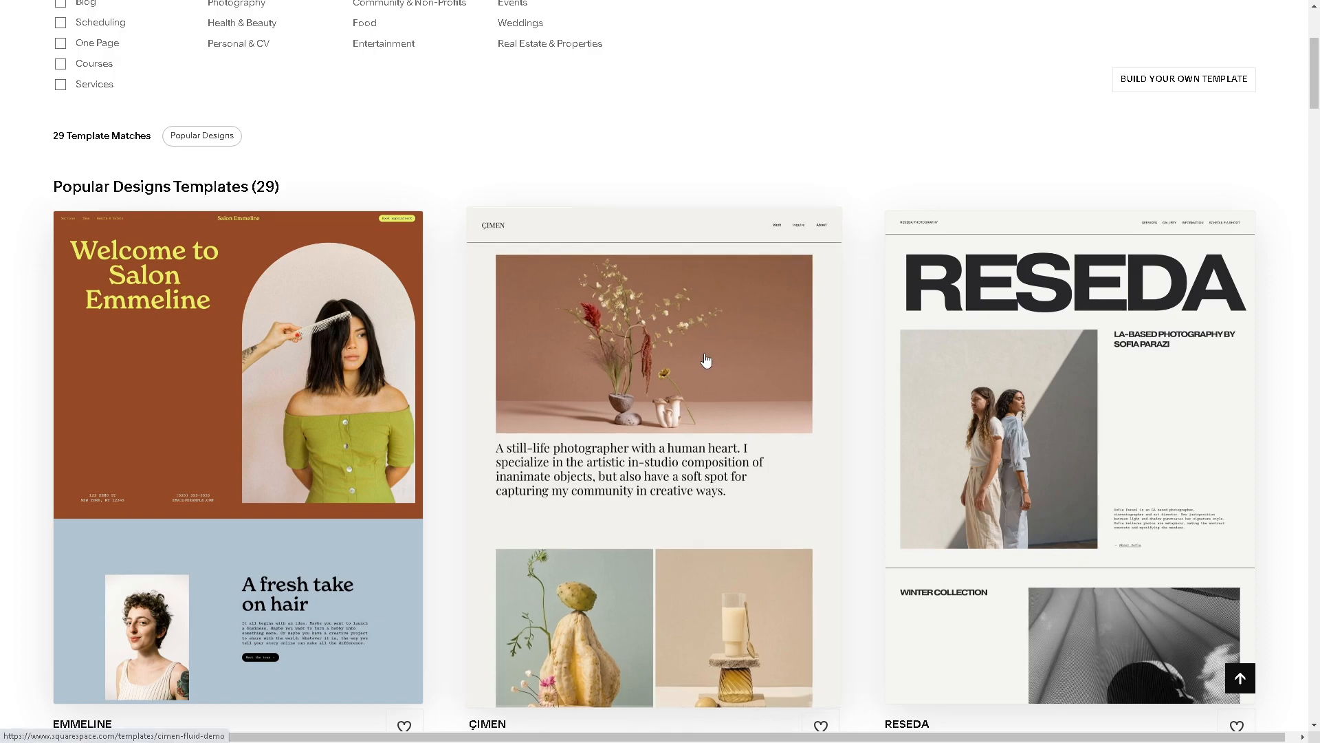
scroll(707, 358, "down", 5)
scroll(704, 359, "down", 2)
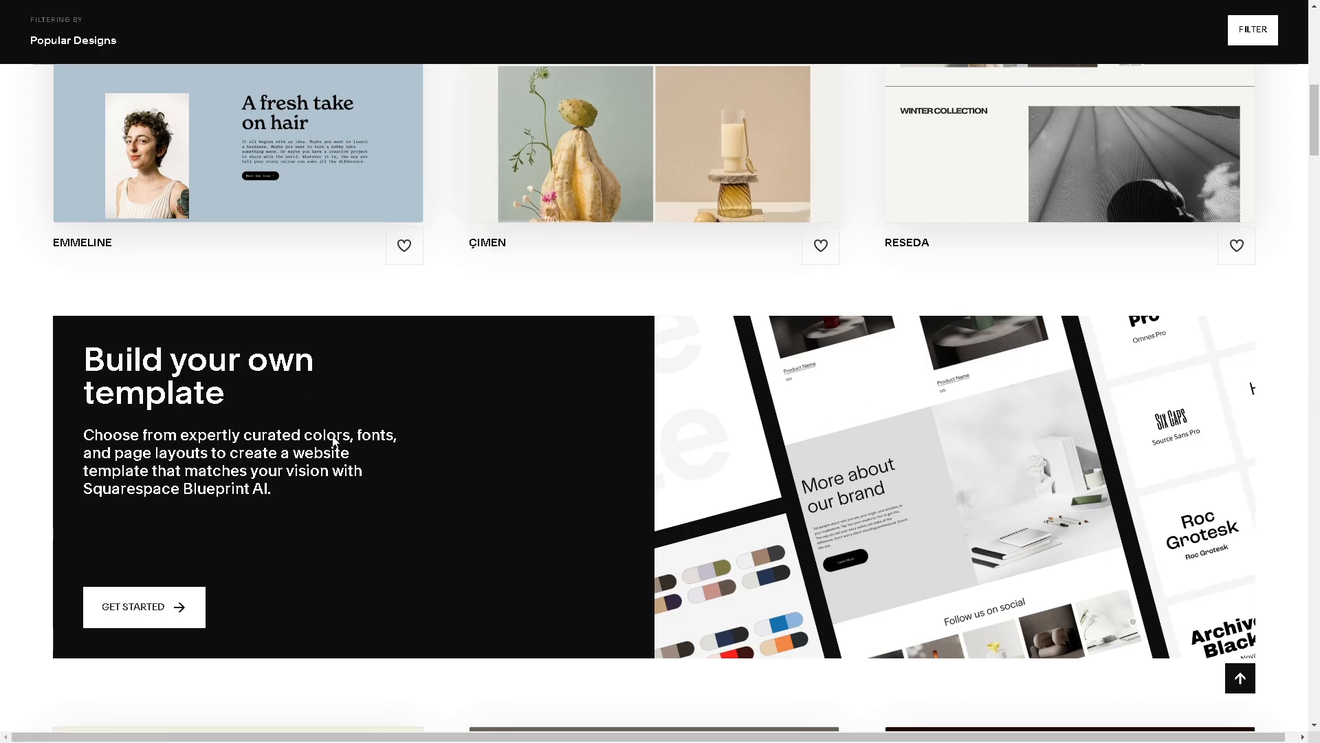
scroll(277, 456, "down", 1)
scroll(278, 452, "down", 2)
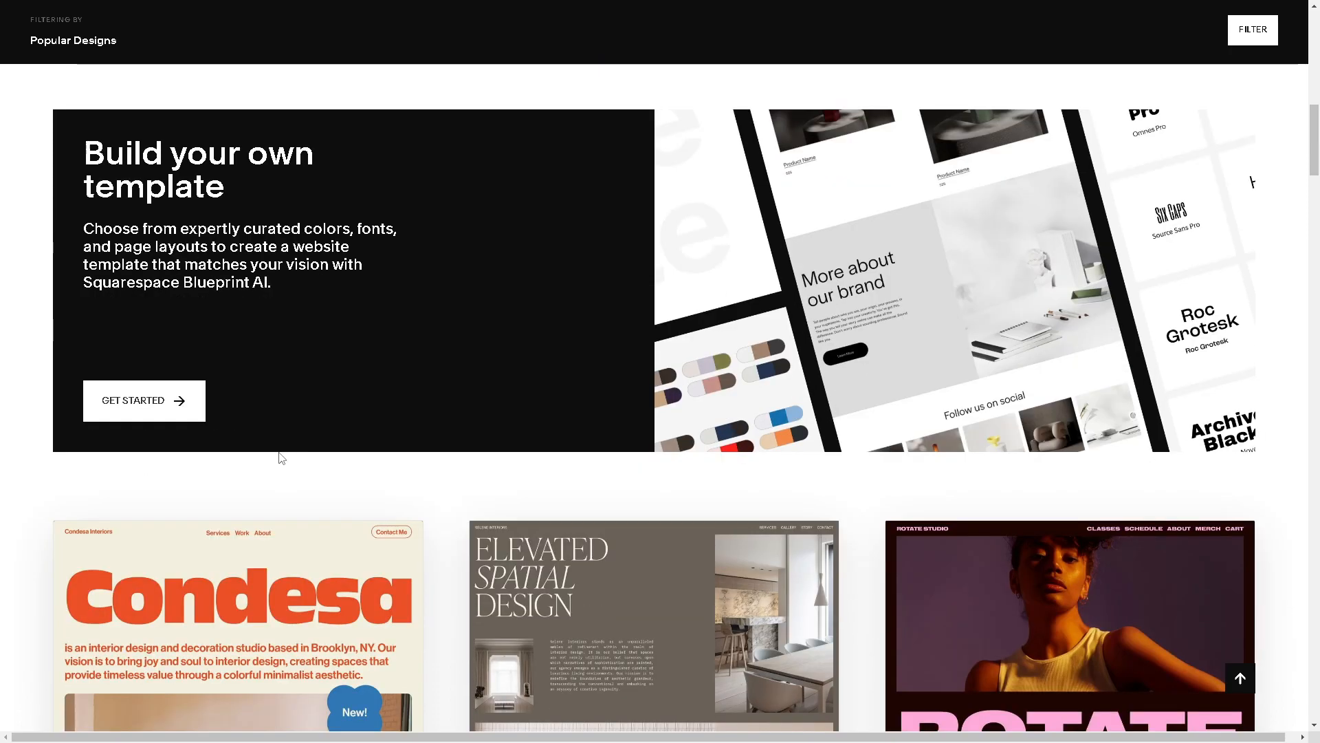
scroll(295, 499, "down", 2)
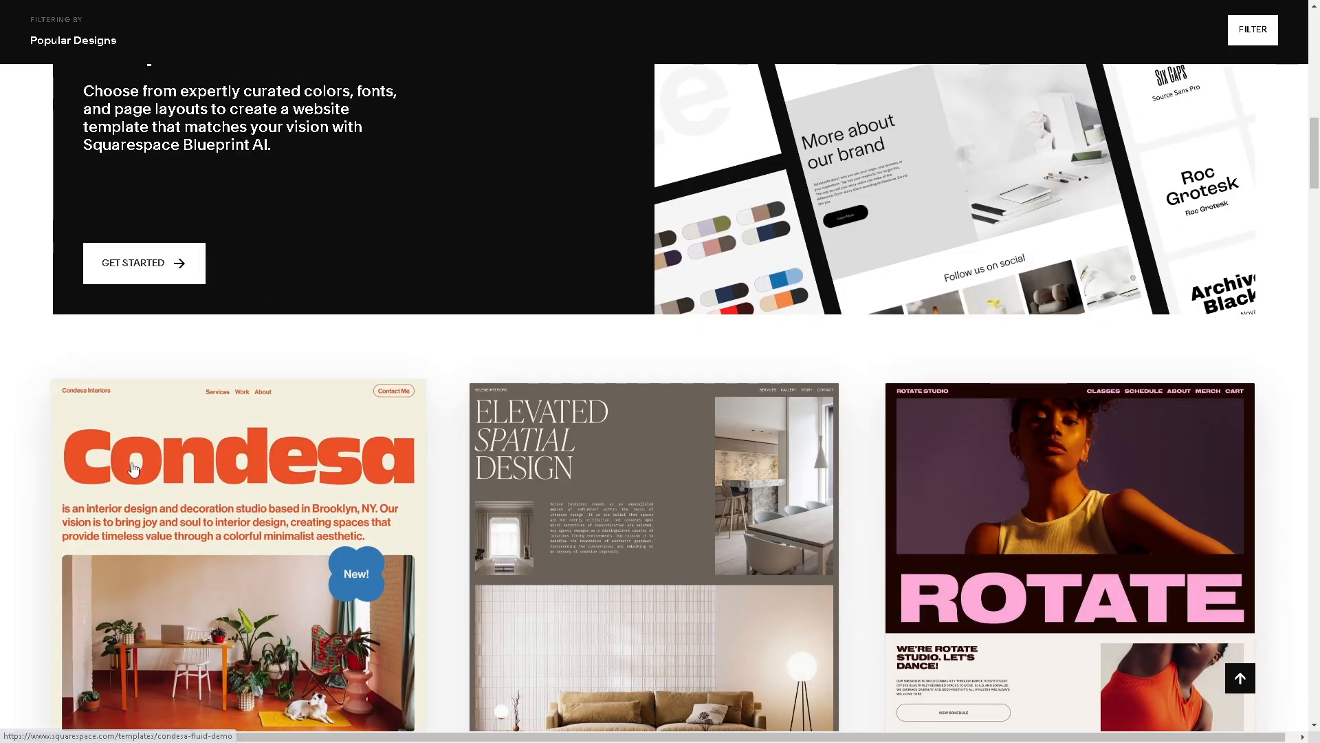
scroll(145, 468, "down", 1)
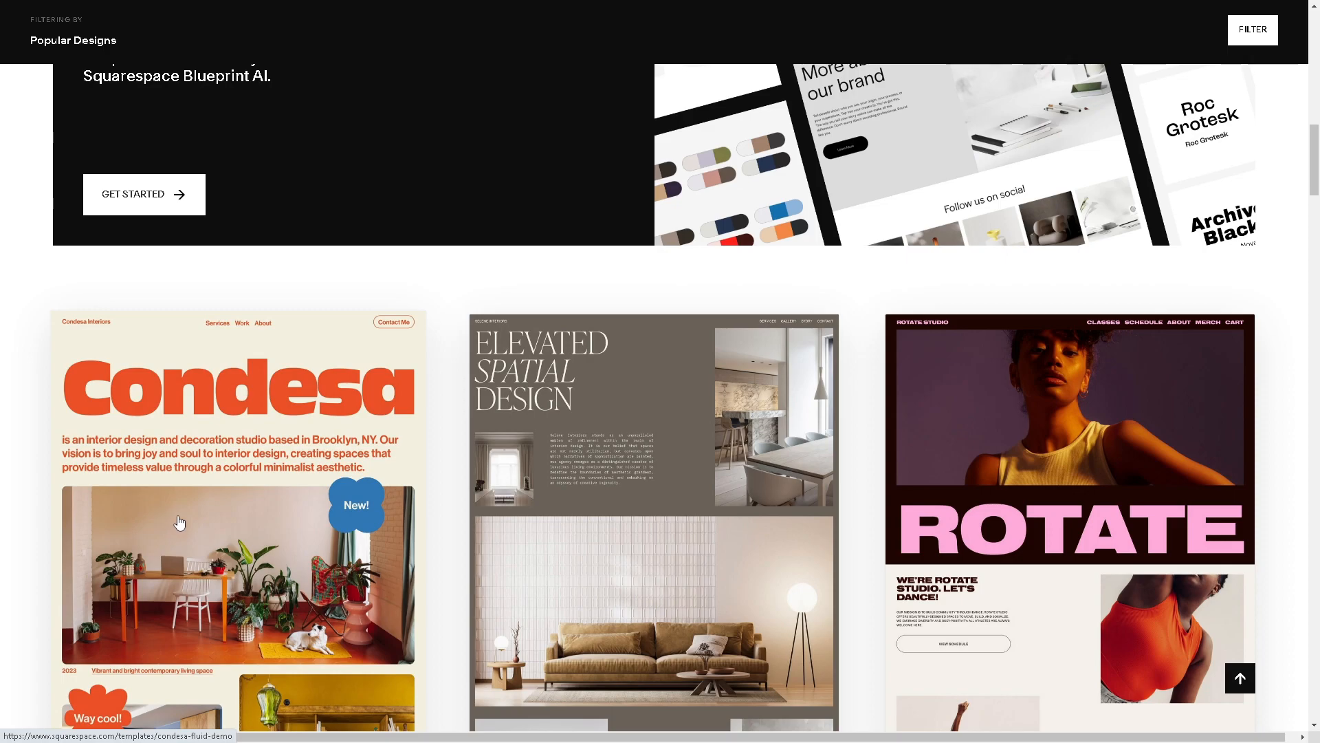
scroll(179, 523, "down", 2)
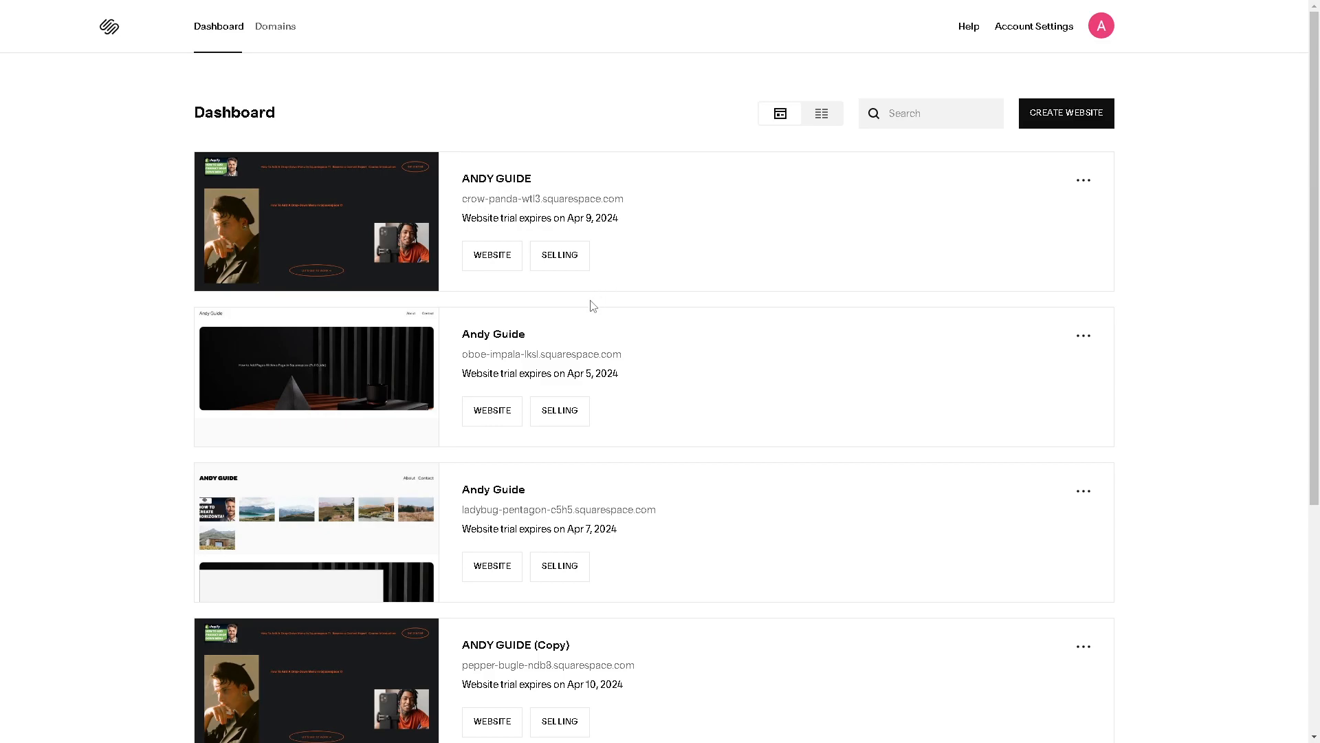
Step: Open the first website on the dashboard, start editing its Home page and look through the page's sections
scroll(540, 342, "down", 3)
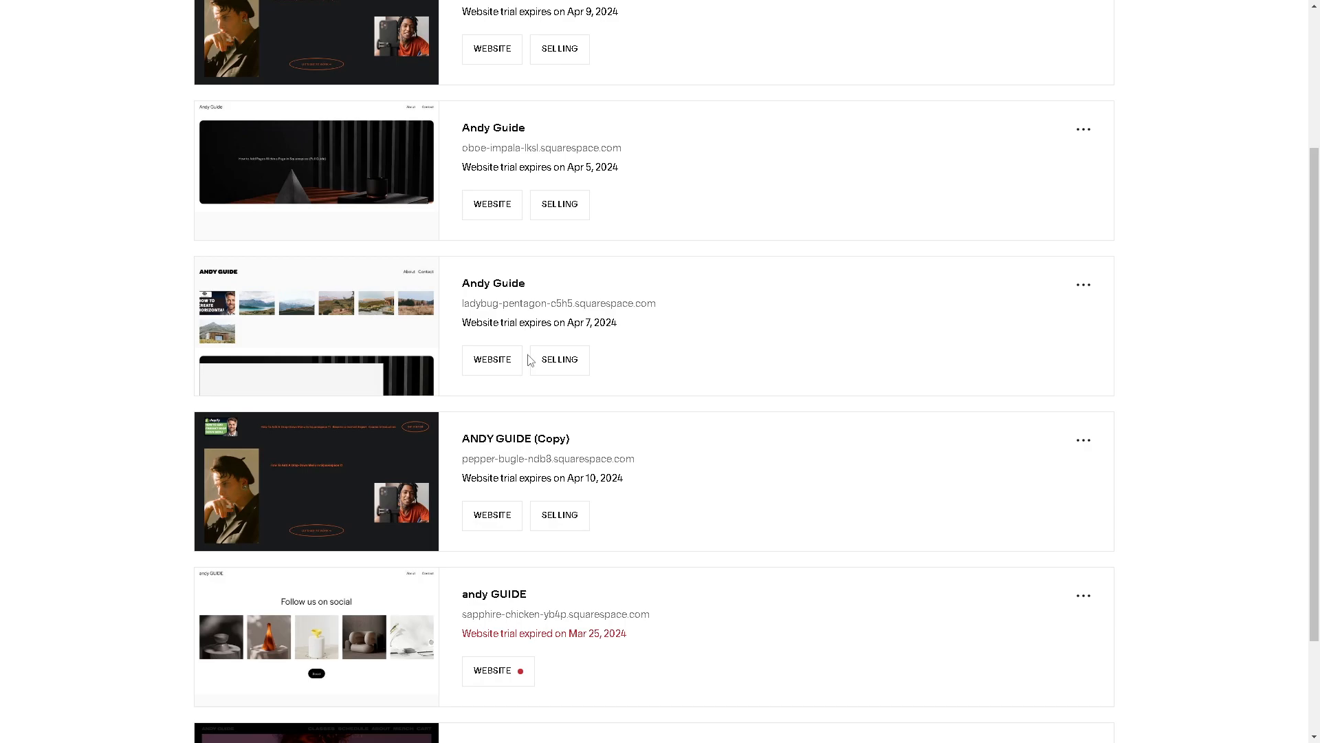
scroll(531, 360, "down", 1)
scroll(531, 347, "up", 4)
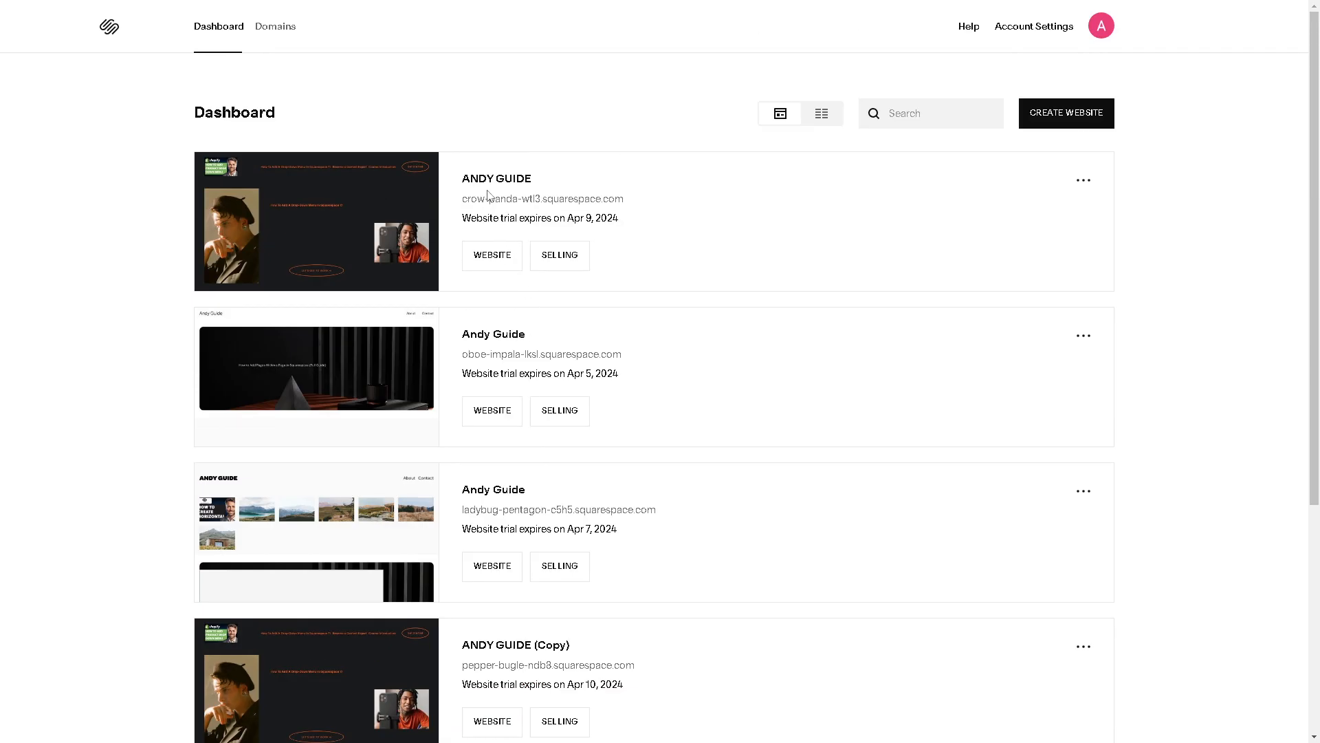
left_click(509, 261)
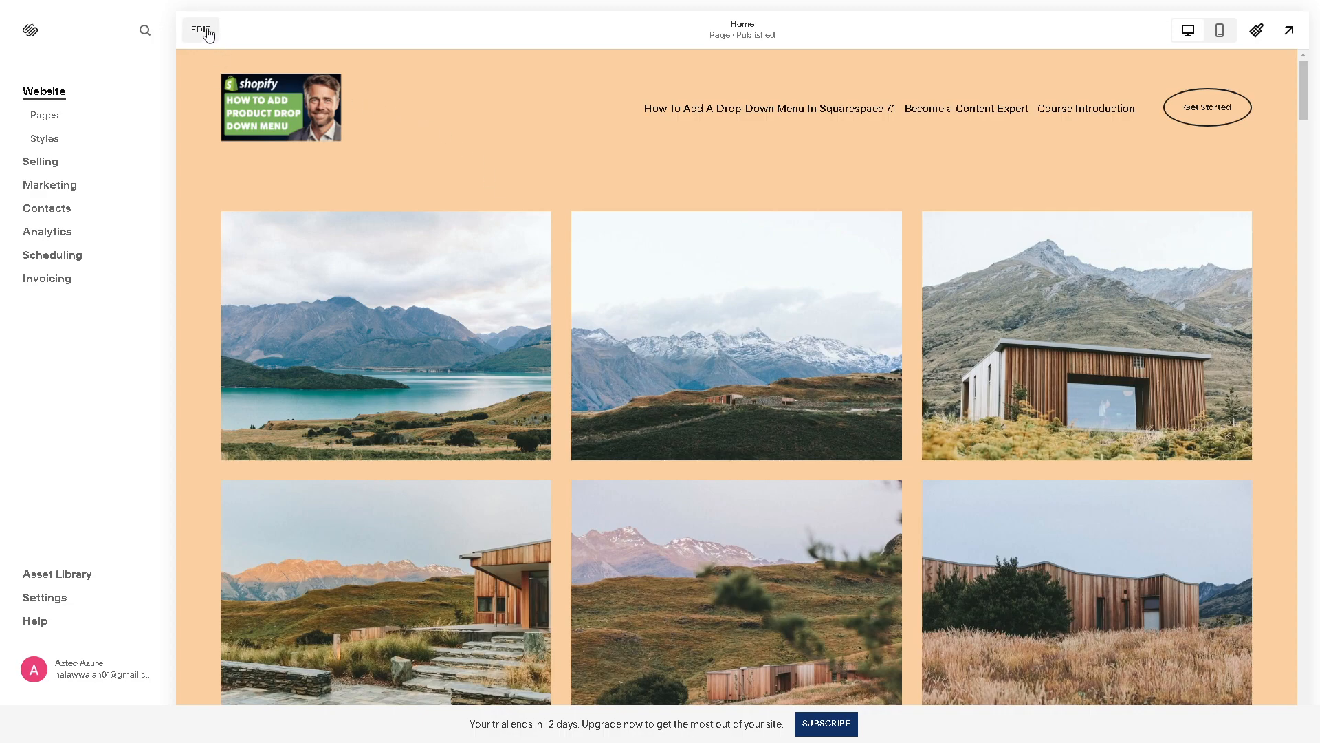
left_click(201, 31)
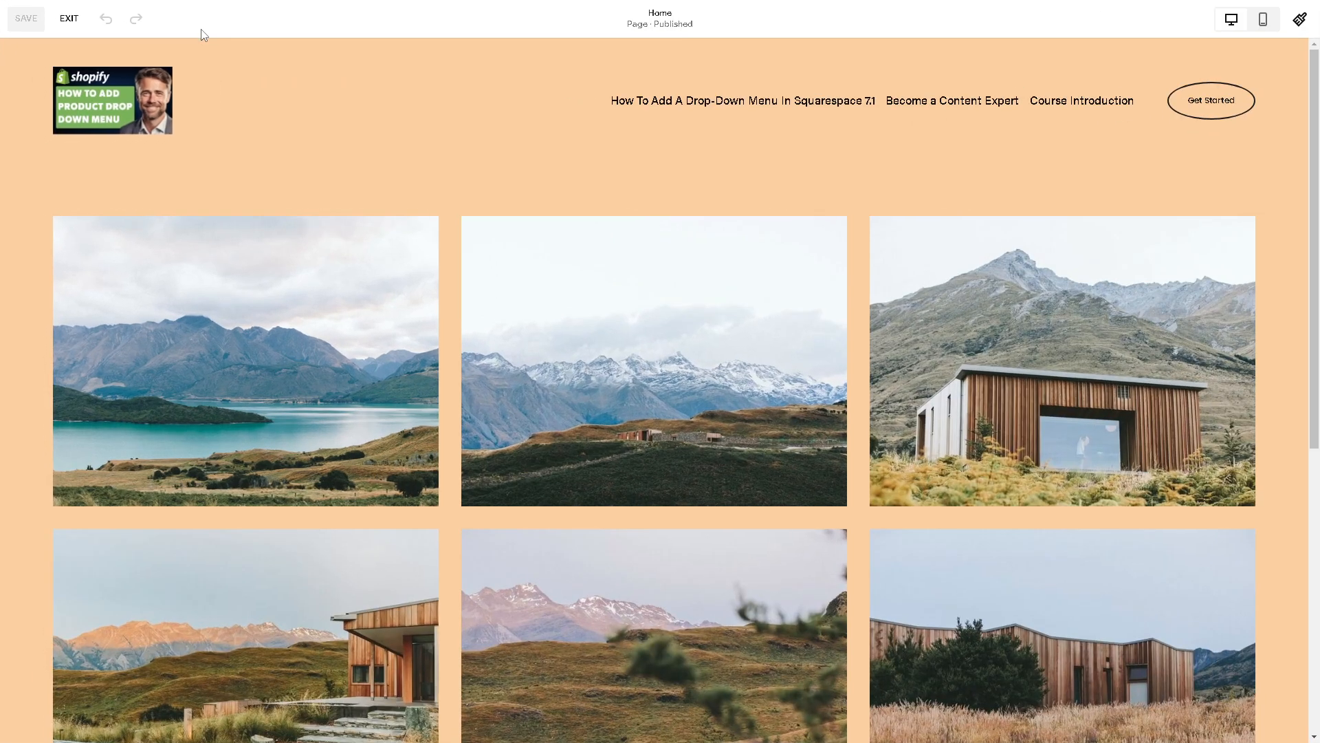
mouse_move(199, 256)
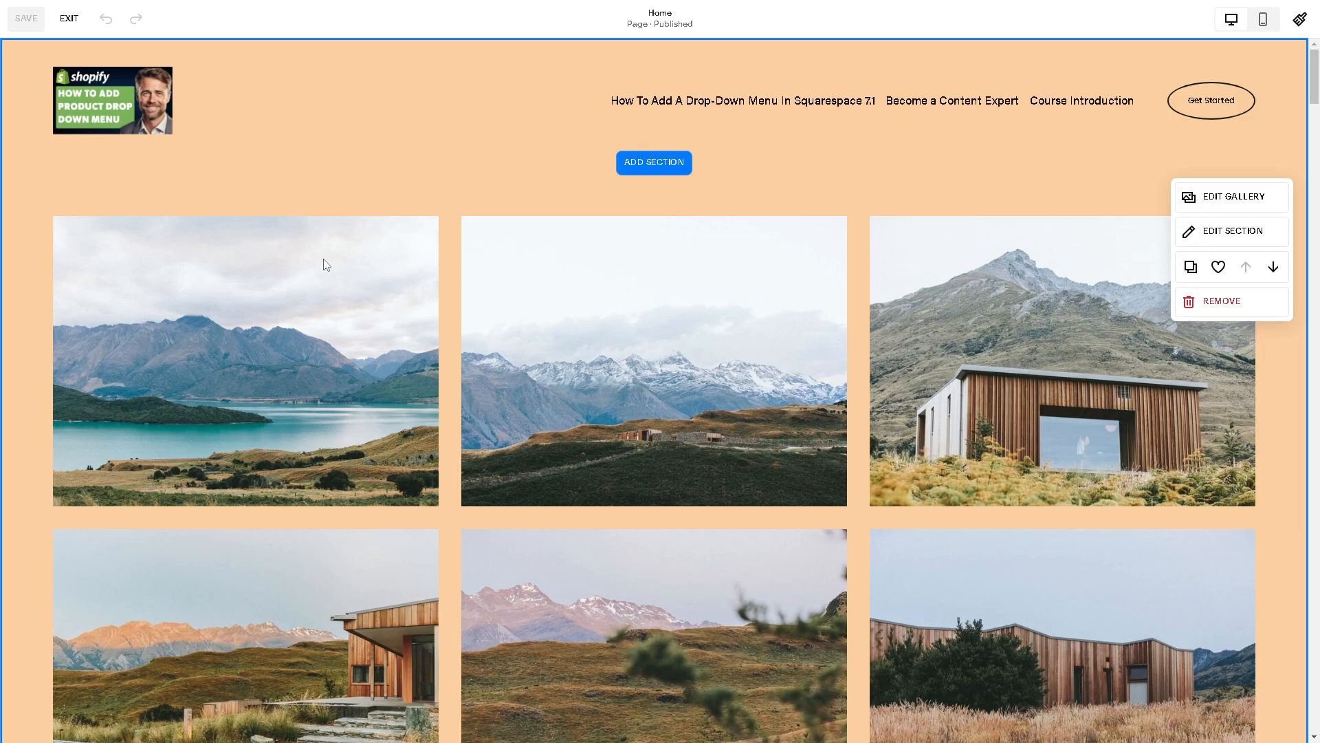
scroll(361, 354, "down", 10)
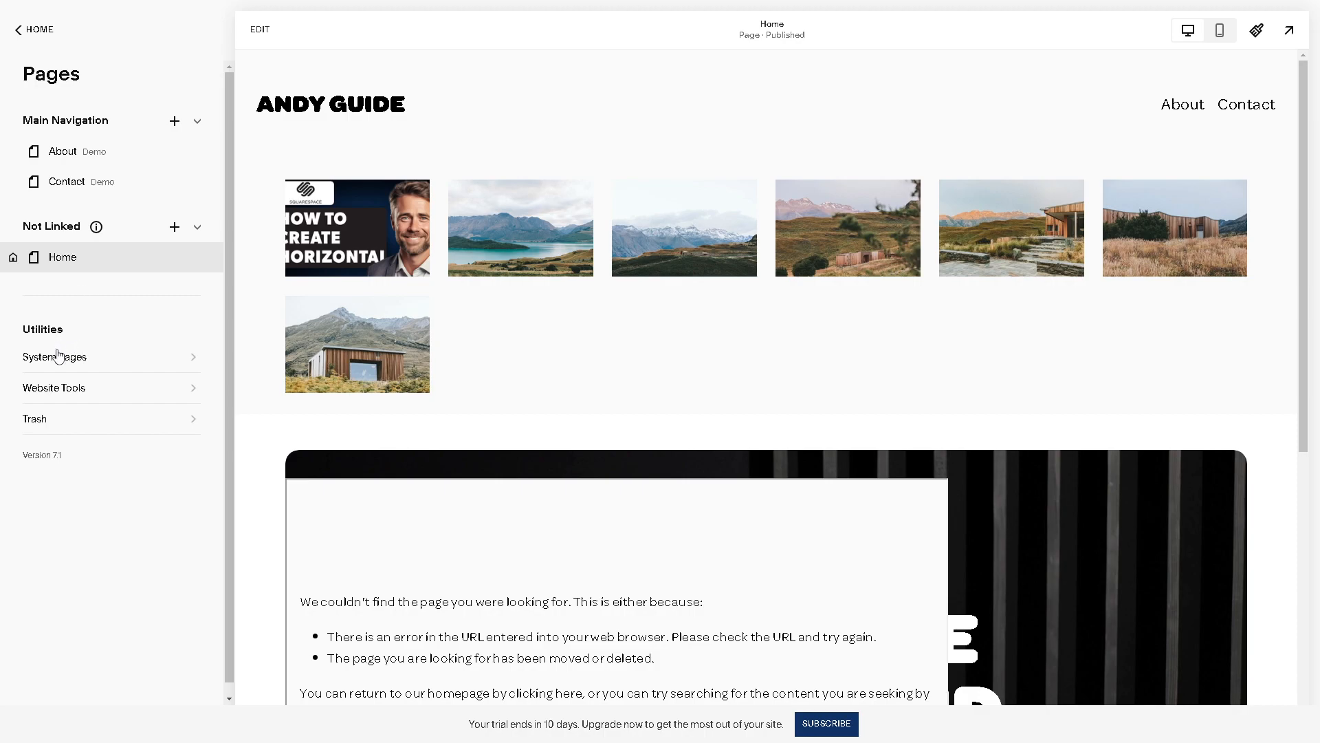
Step: Open the Custom CSS editor in the website tools and place the cursor in the empty code area
left_click(65, 395)
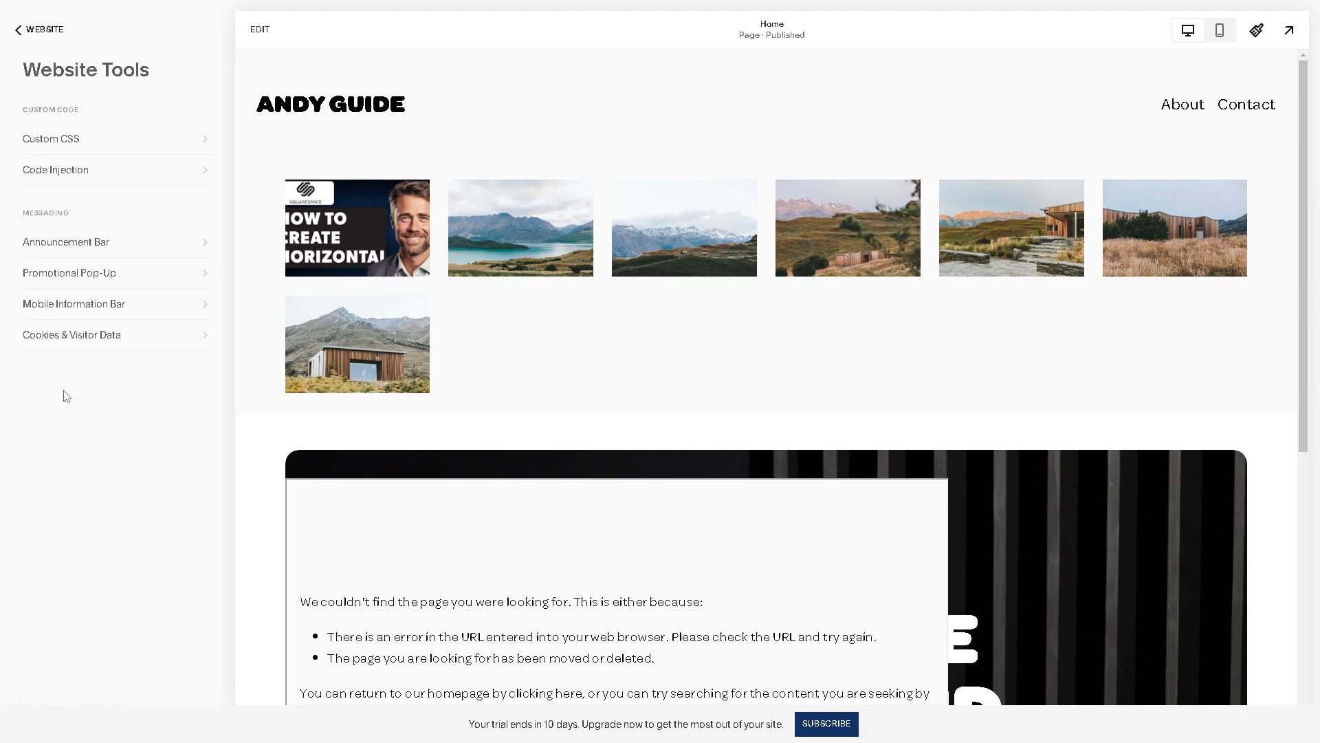
left_click(92, 146)
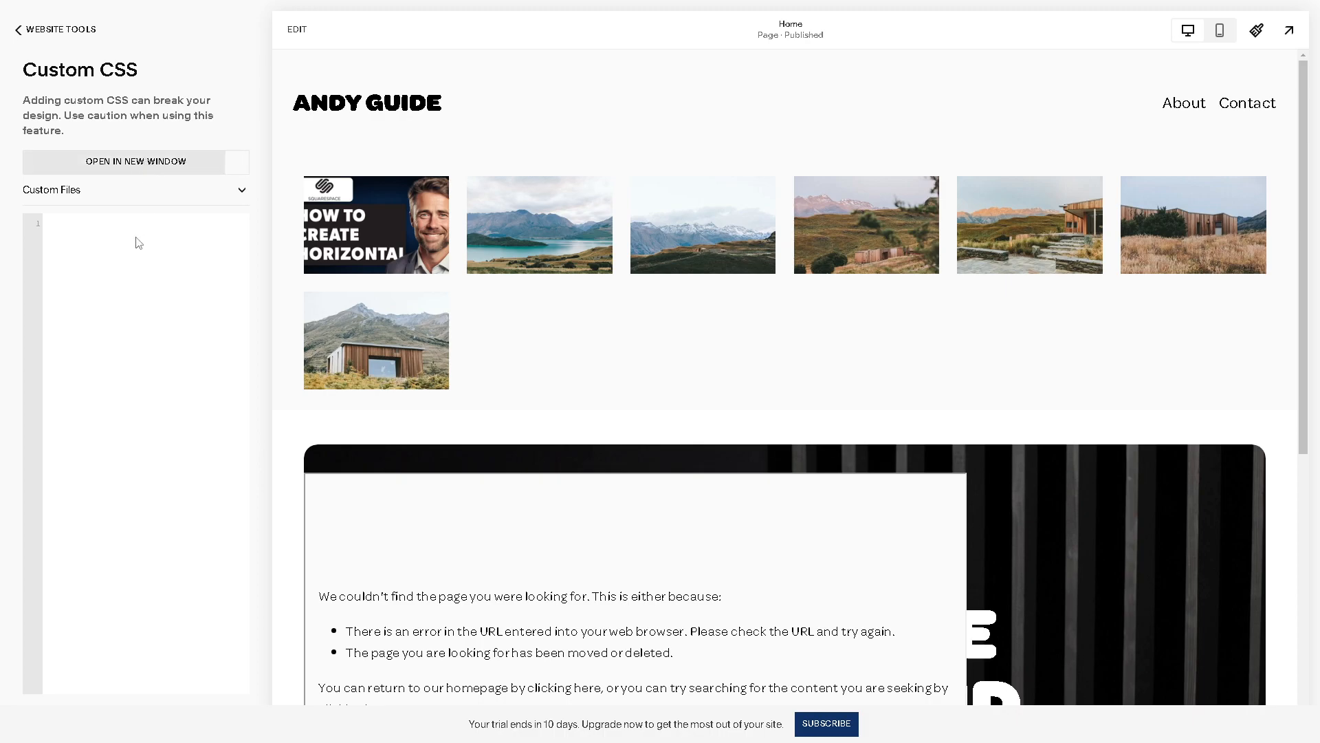
left_click(115, 244)
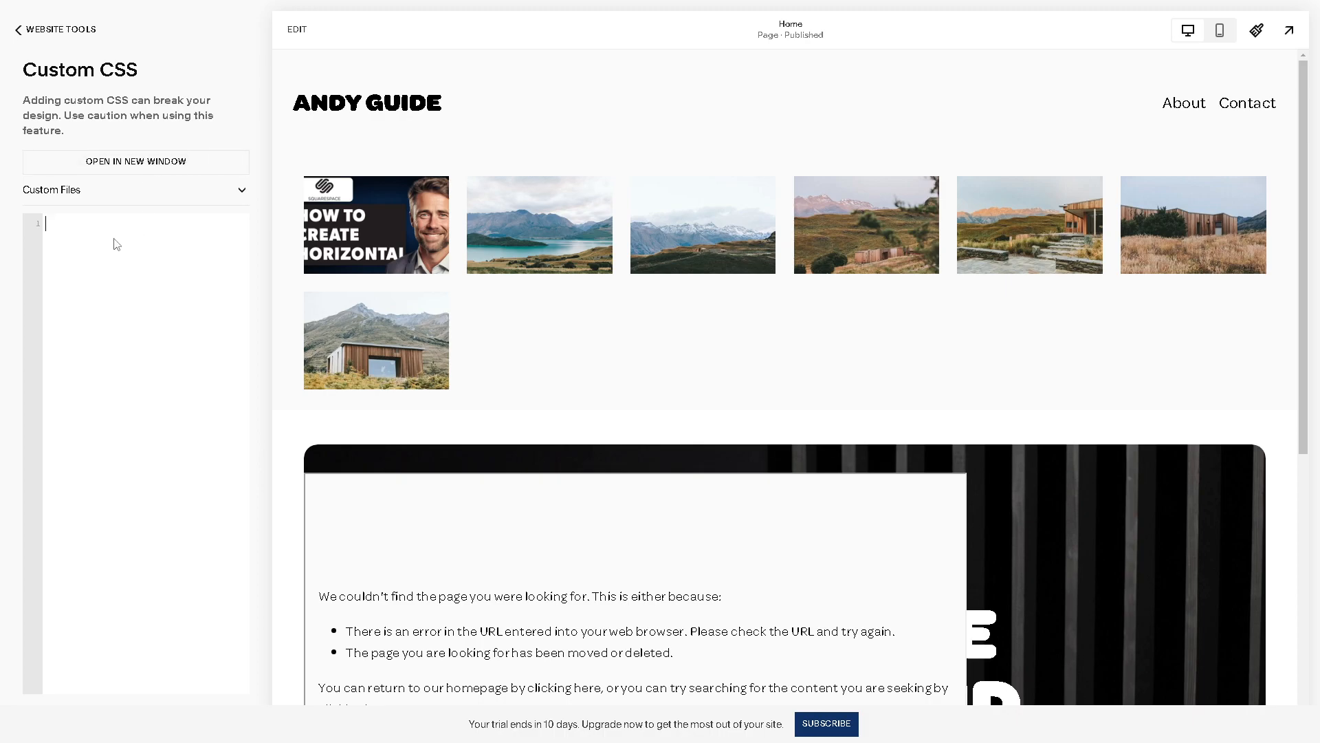
Step: Open the Custom CSS editor in a separate window, reposition and narrow that window, and close it
left_click(153, 163)
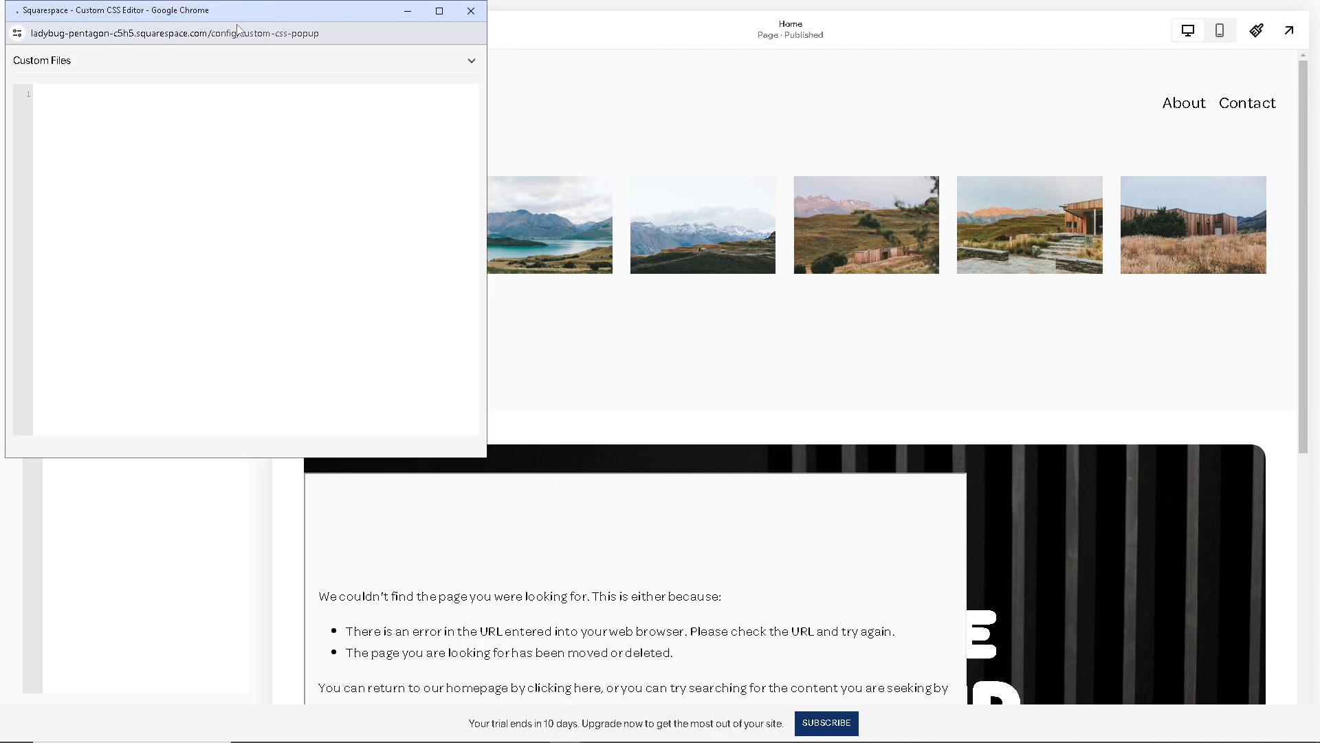
left_click_drag(230, 11, 278, 132)
left_click_drag(535, 306, 356, 306)
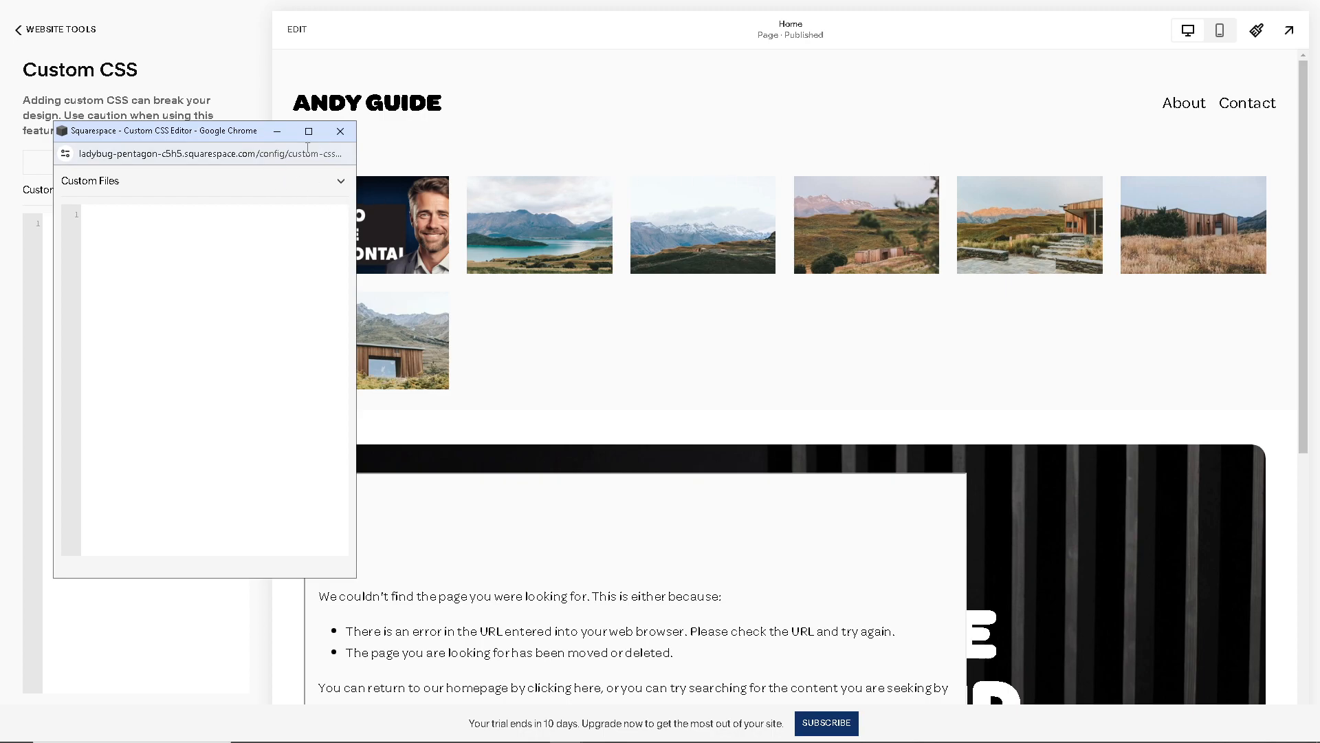
left_click(340, 131)
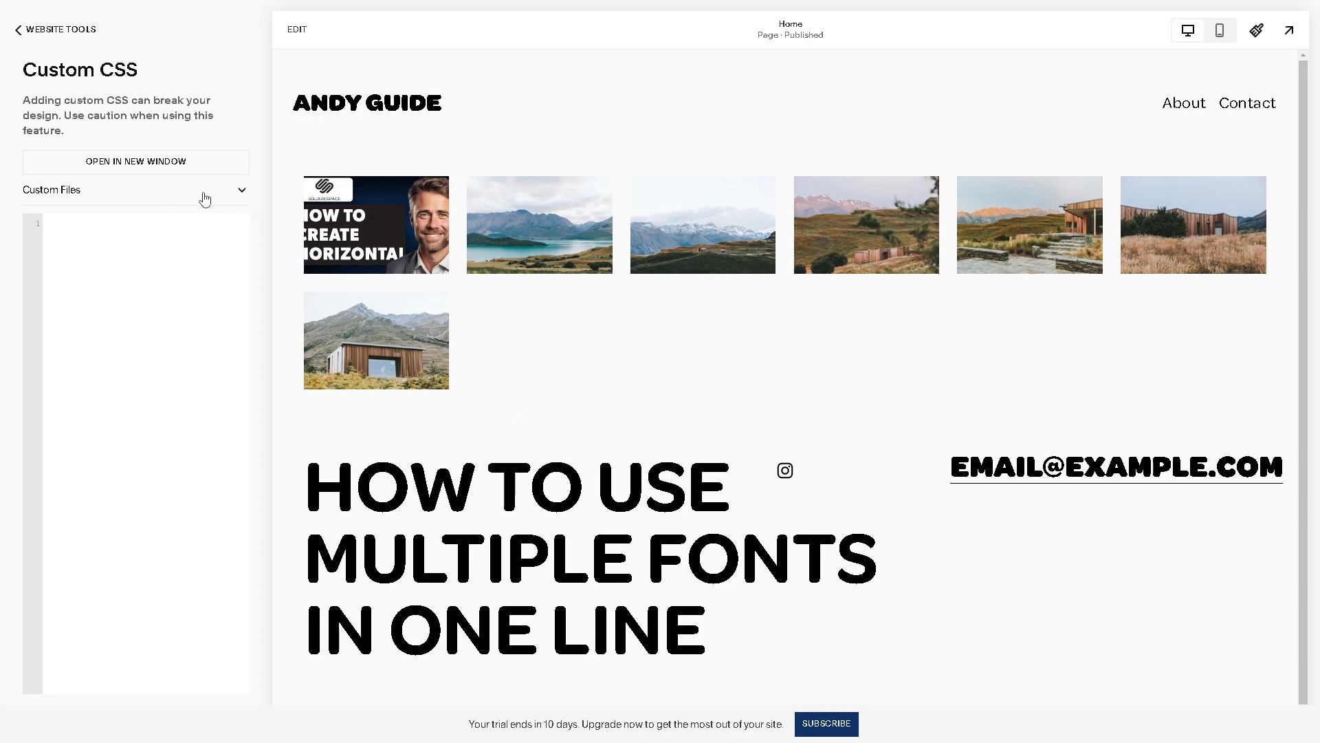
Step: Upload the font file squarespace grunge.otf to the Custom Files of the CSS editor
left_click(242, 195)
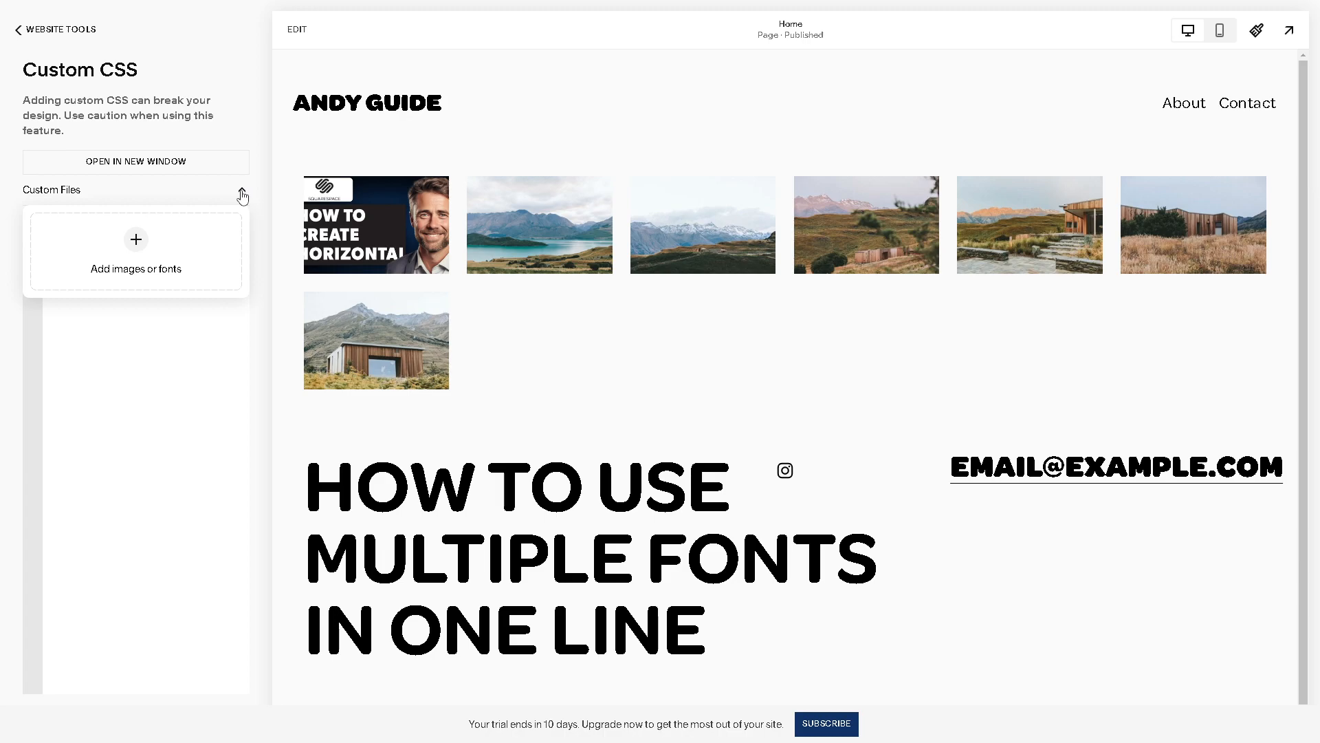
left_click(141, 243)
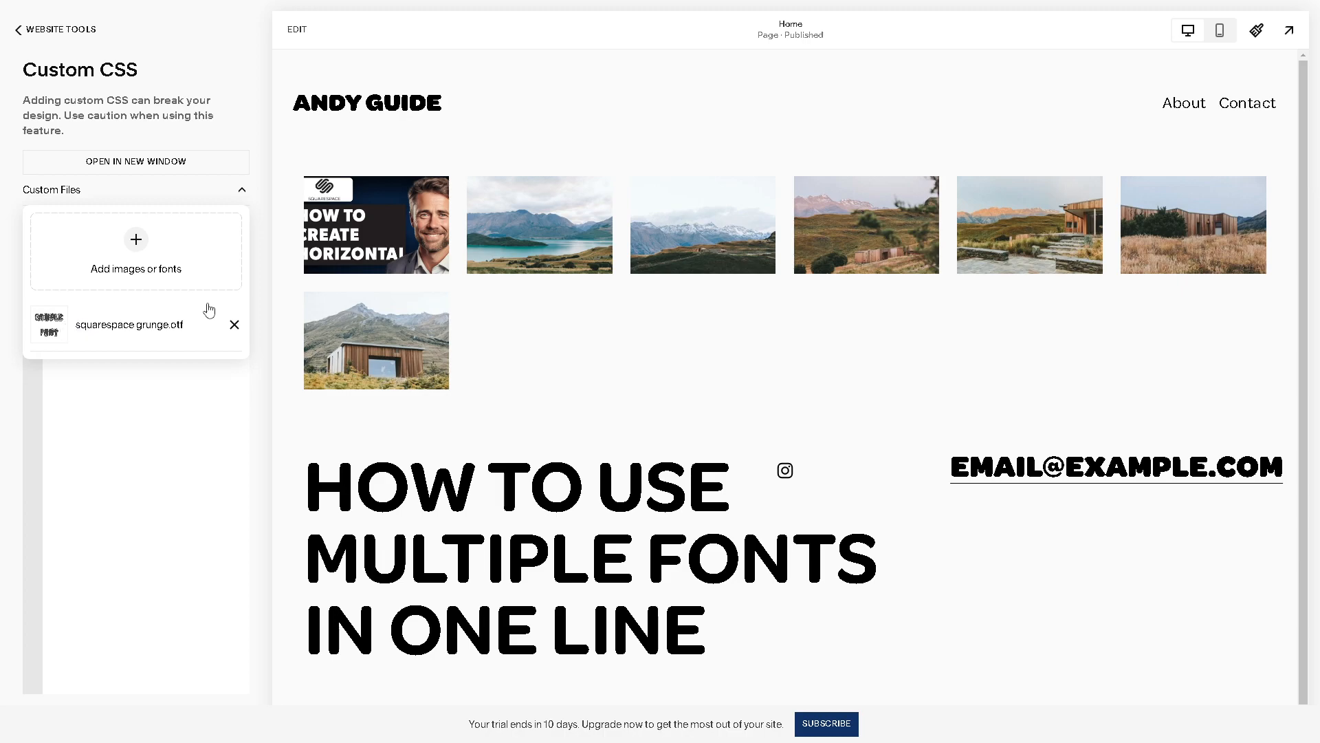
left_click(289, 338)
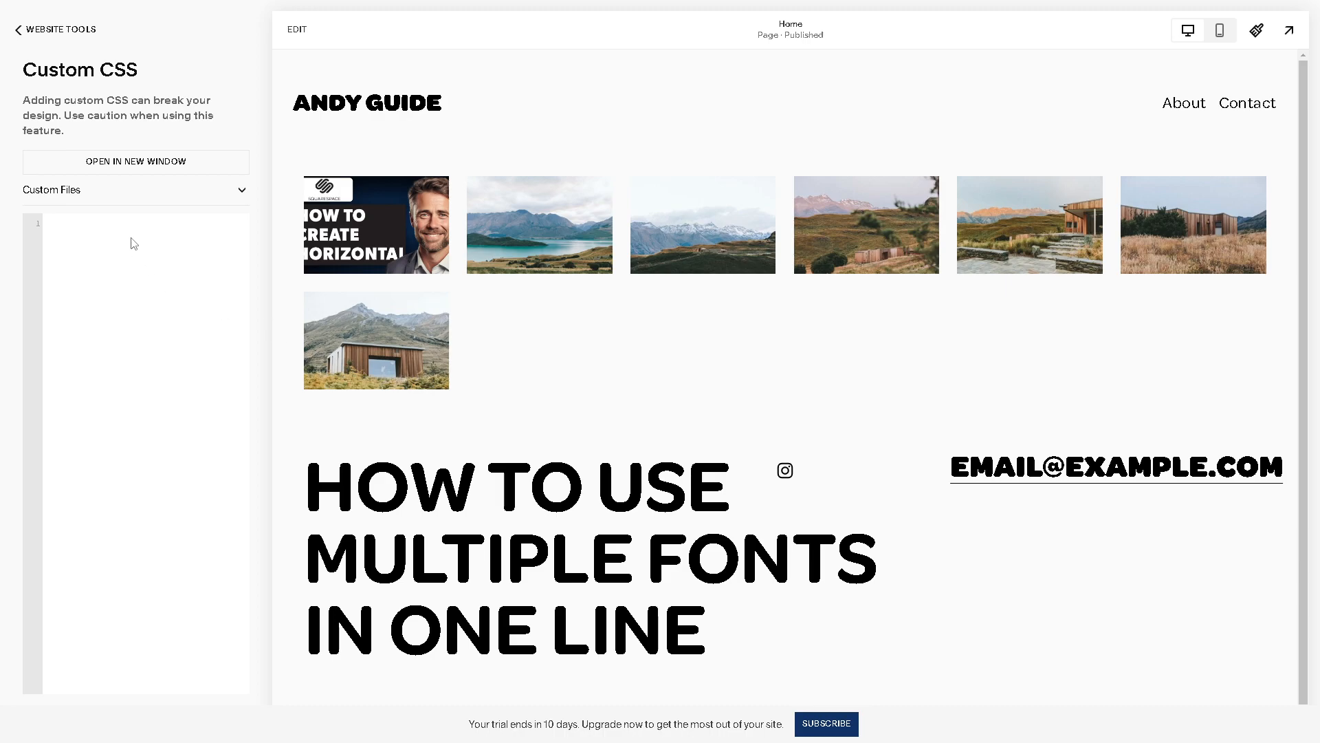
type("@font-face { font-family: change-this-to-the-font-name; src: url(filler-text-use-your-own-url-here)}")
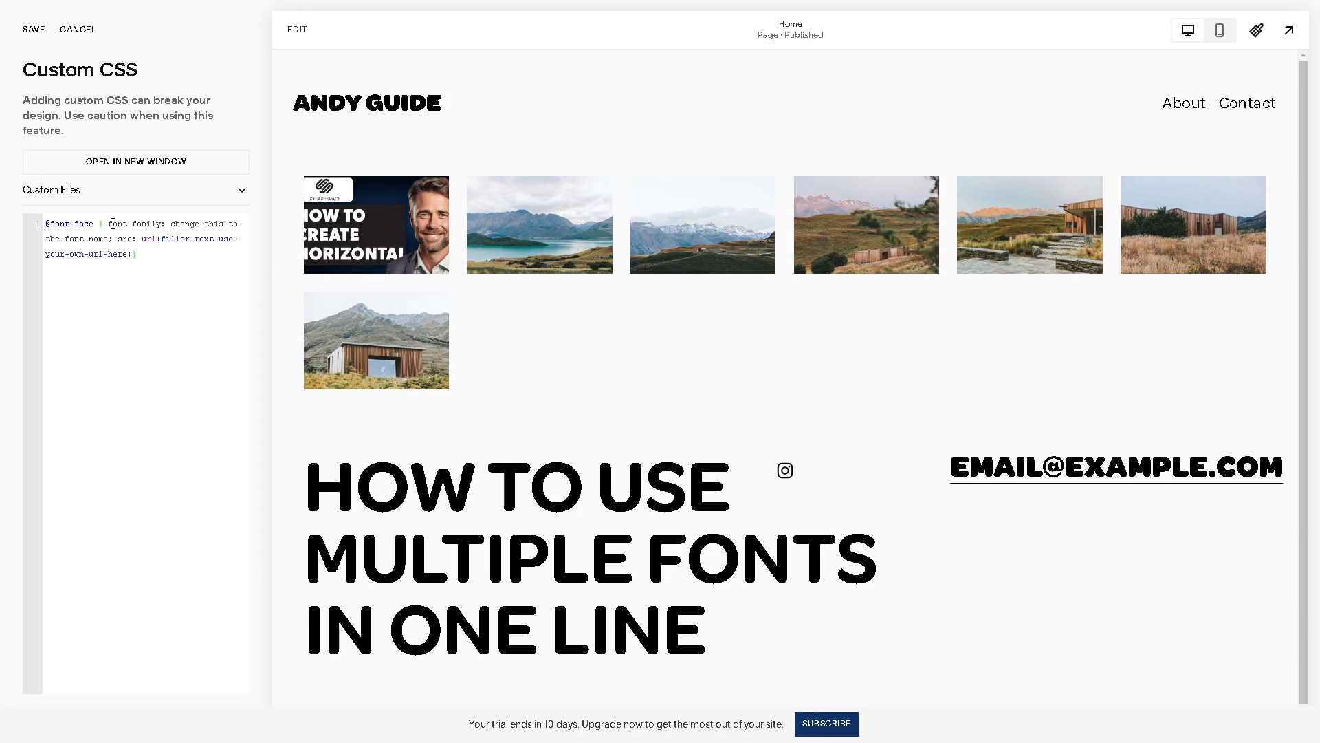
left_click_drag(143, 240, 159, 277)
left_click(169, 258)
left_click_drag(158, 240, 167, 275)
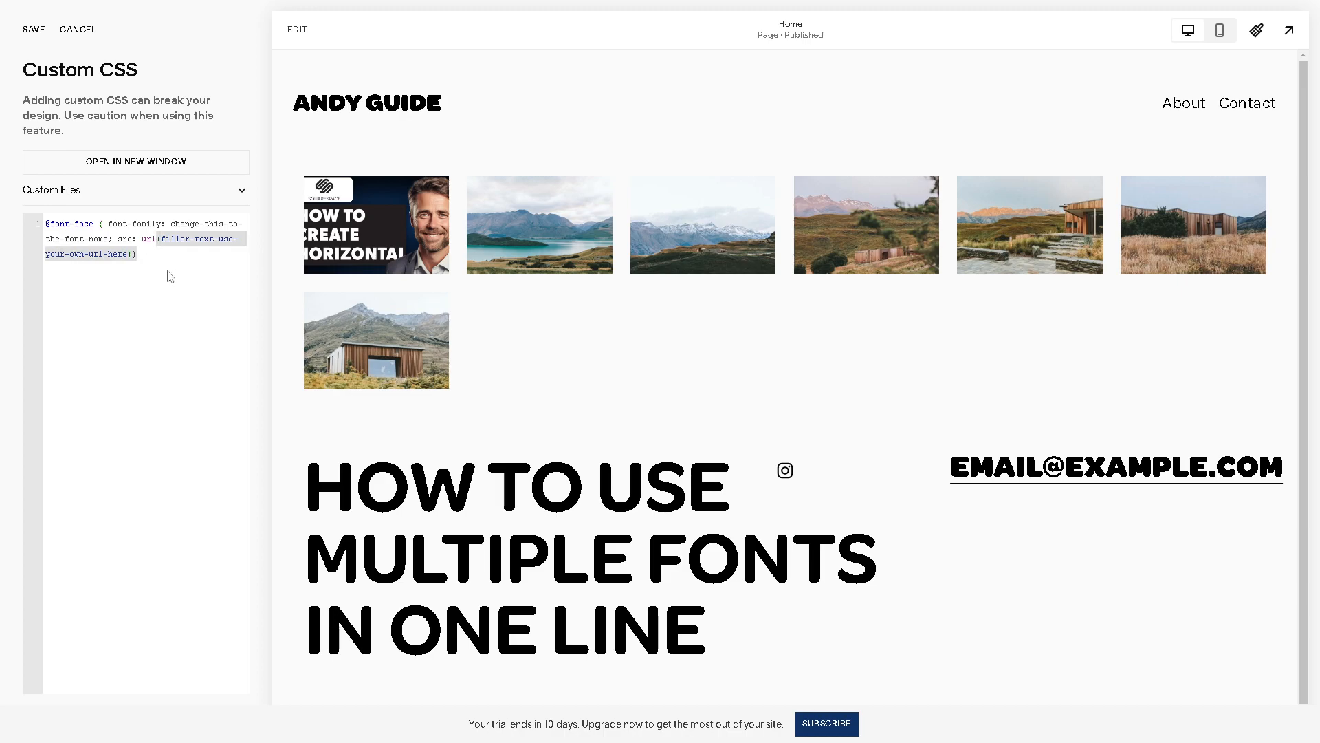
key("BackSpace")
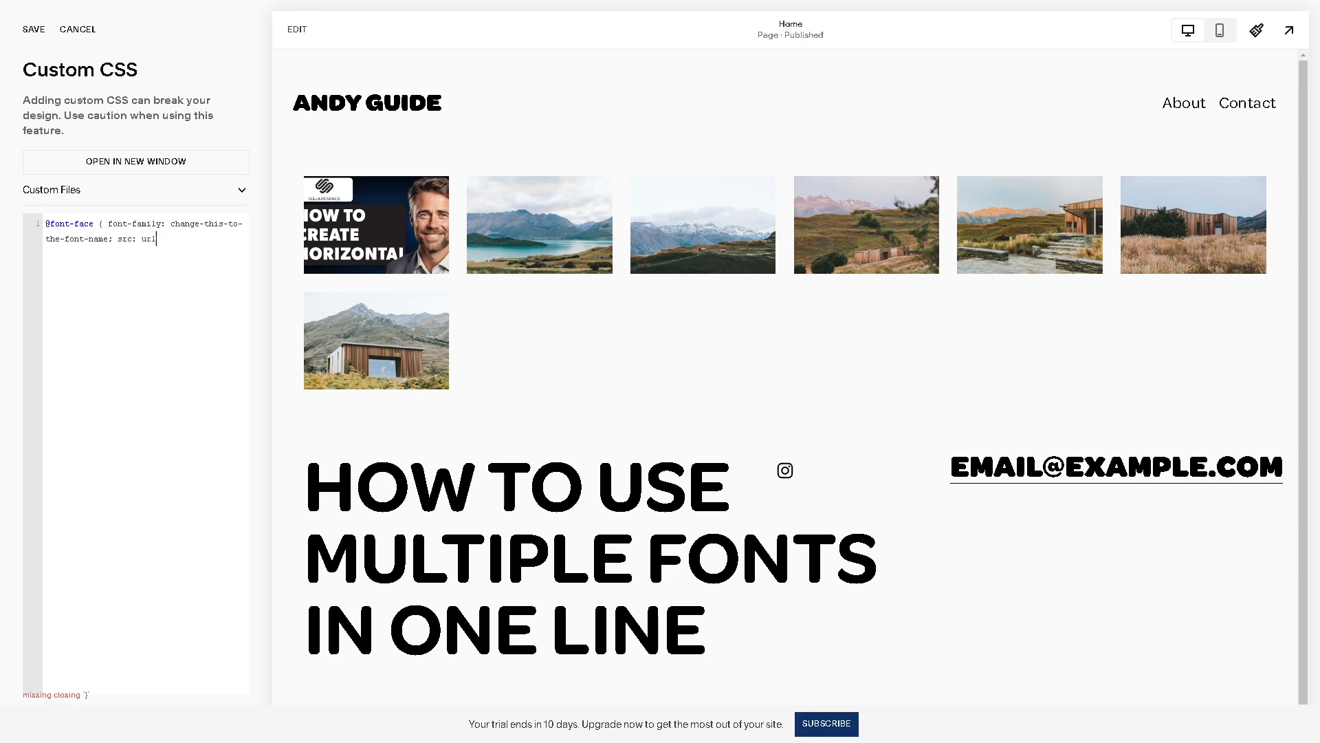
left_click(243, 190)
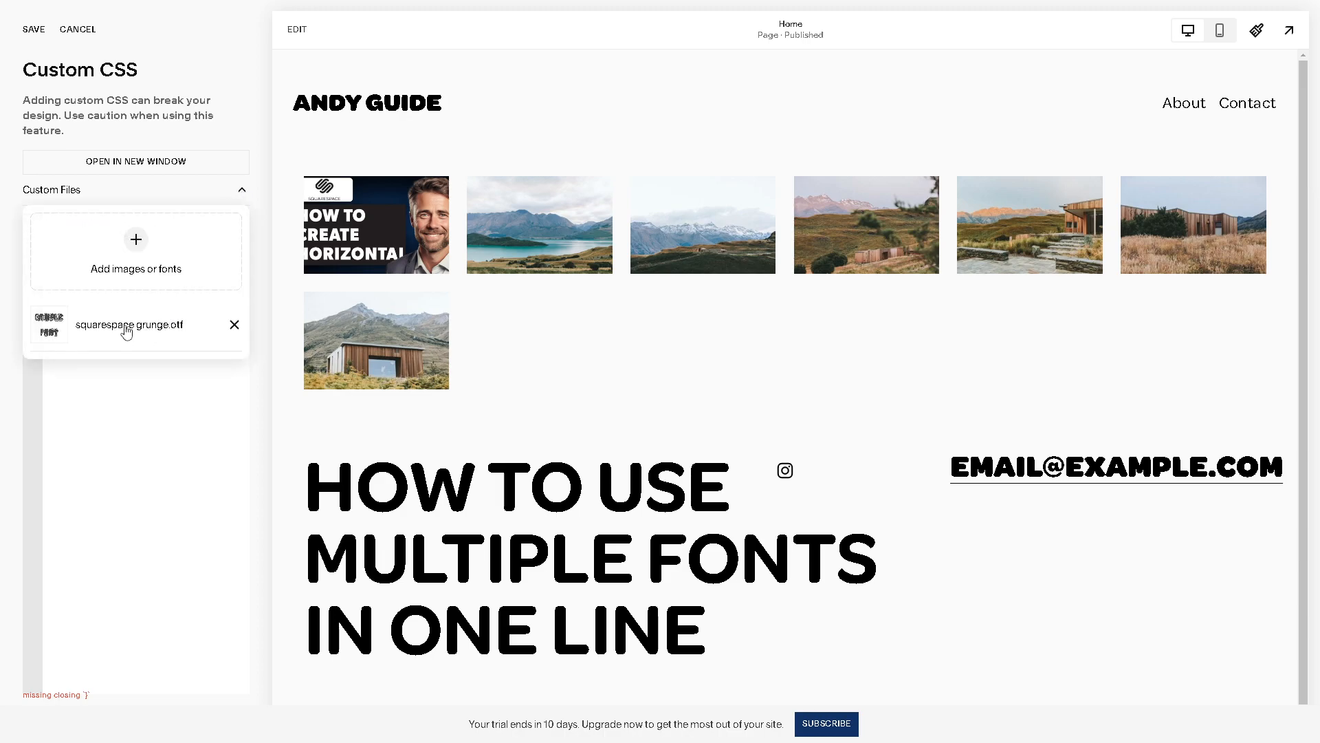
double_click(87, 330)
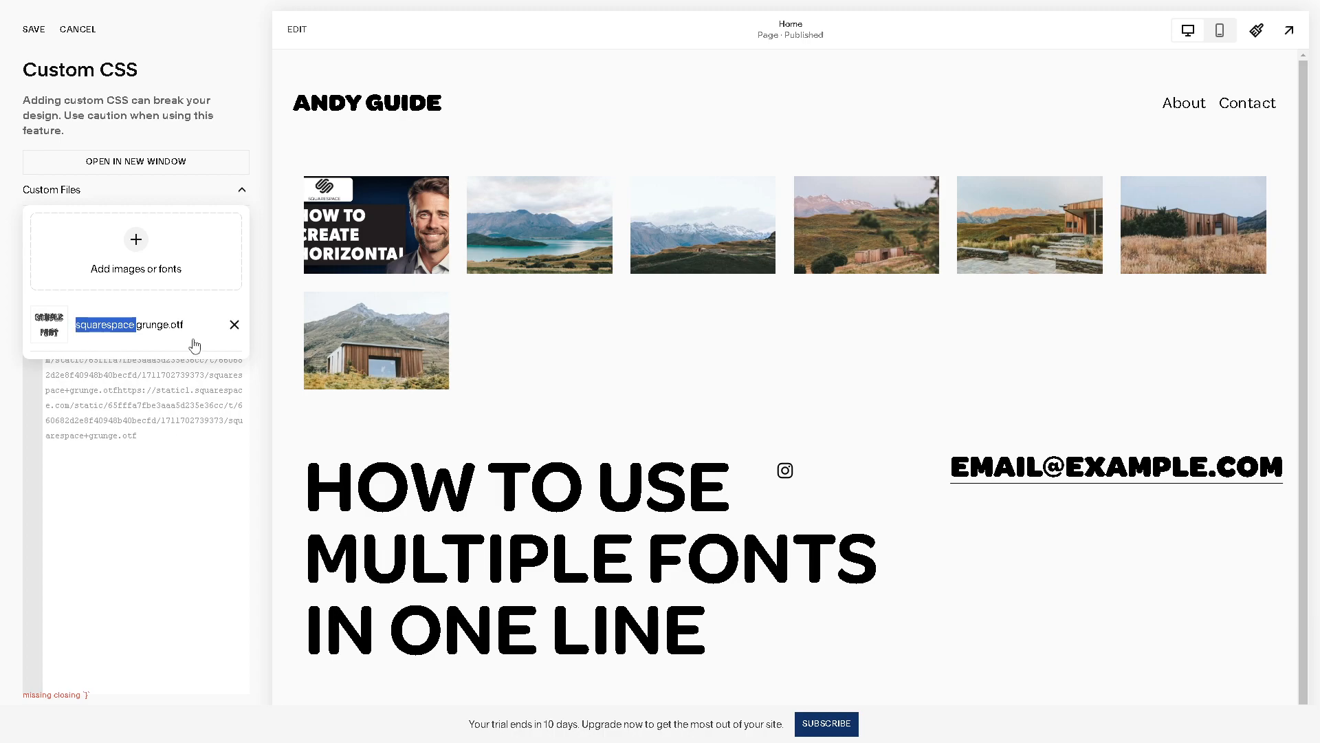
left_click(182, 442)
key("ctrl+z")
key("ctrl+z")
key("ctrl+z")
key("ctrl+z")
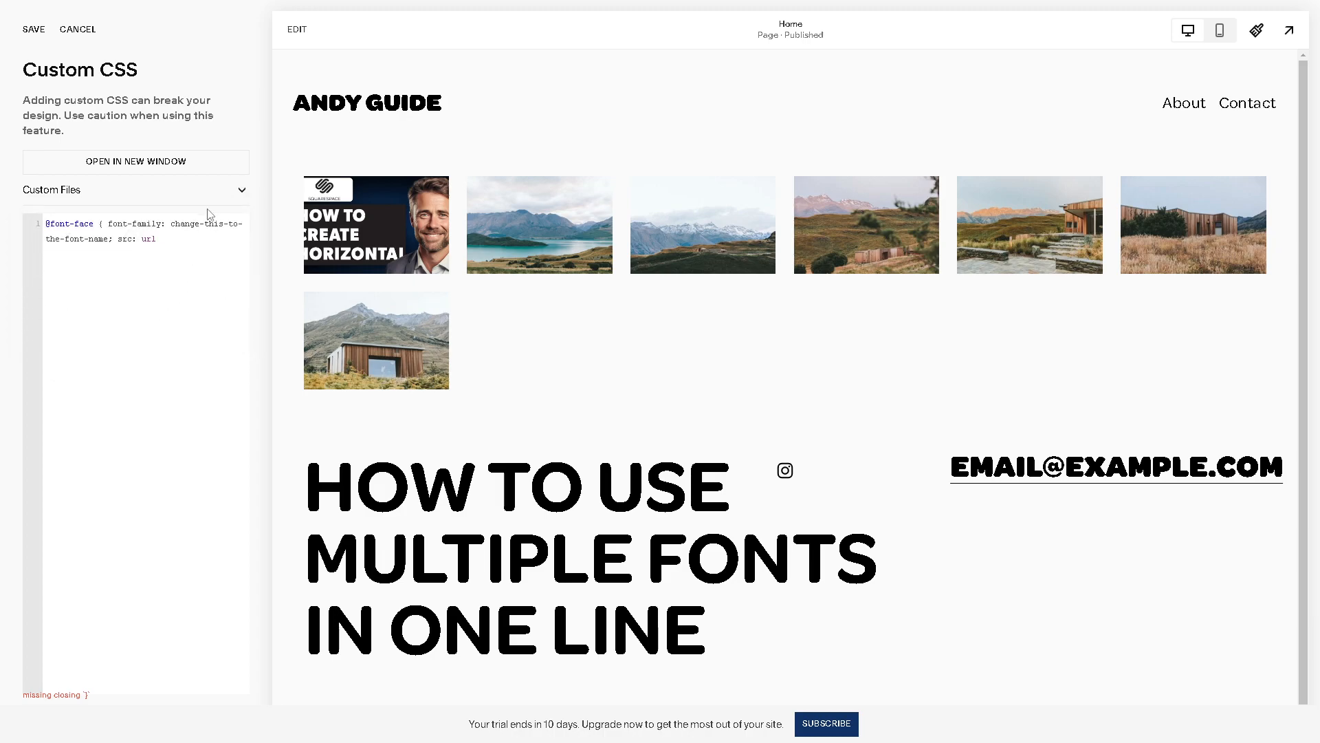
Step: Try to insert the squarespace grunge.otf file URL using the separate Custom CSS window, and close that window
left_click(206, 165)
left_click_drag(206, 15, 442, 148)
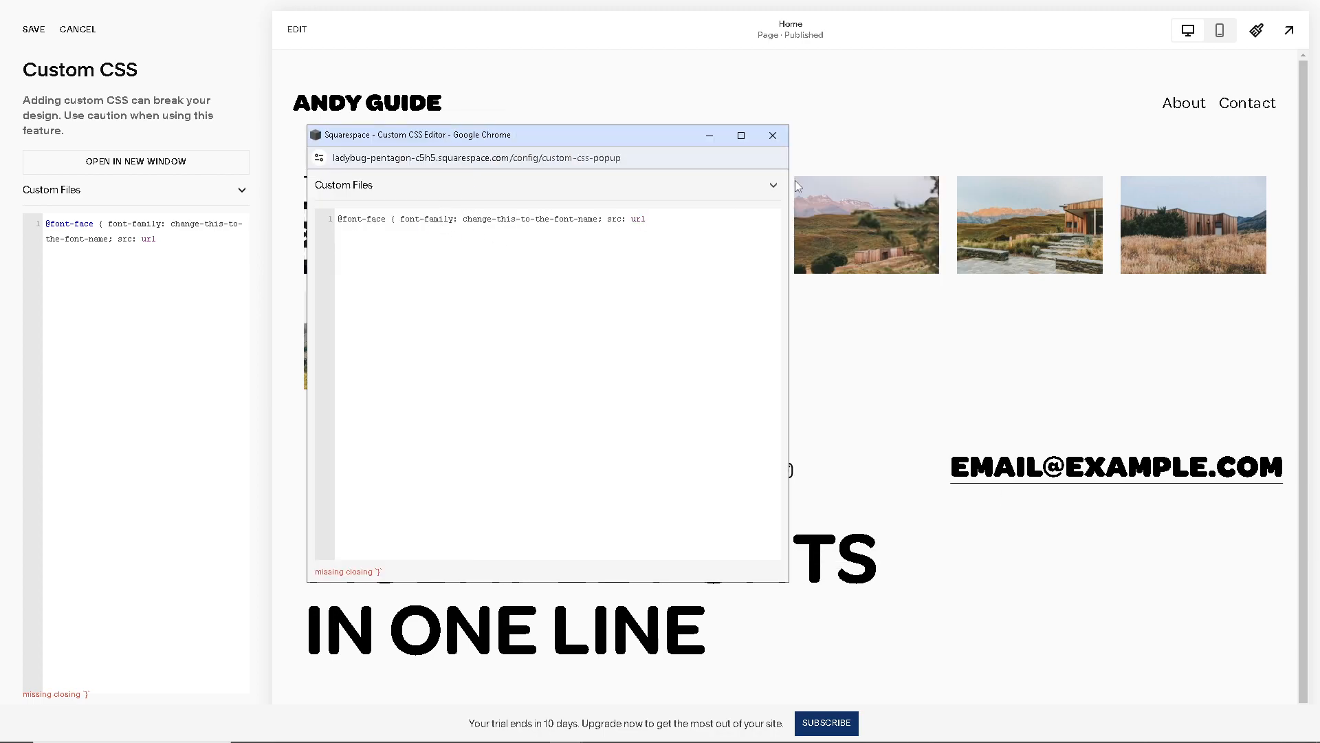
left_click(773, 185)
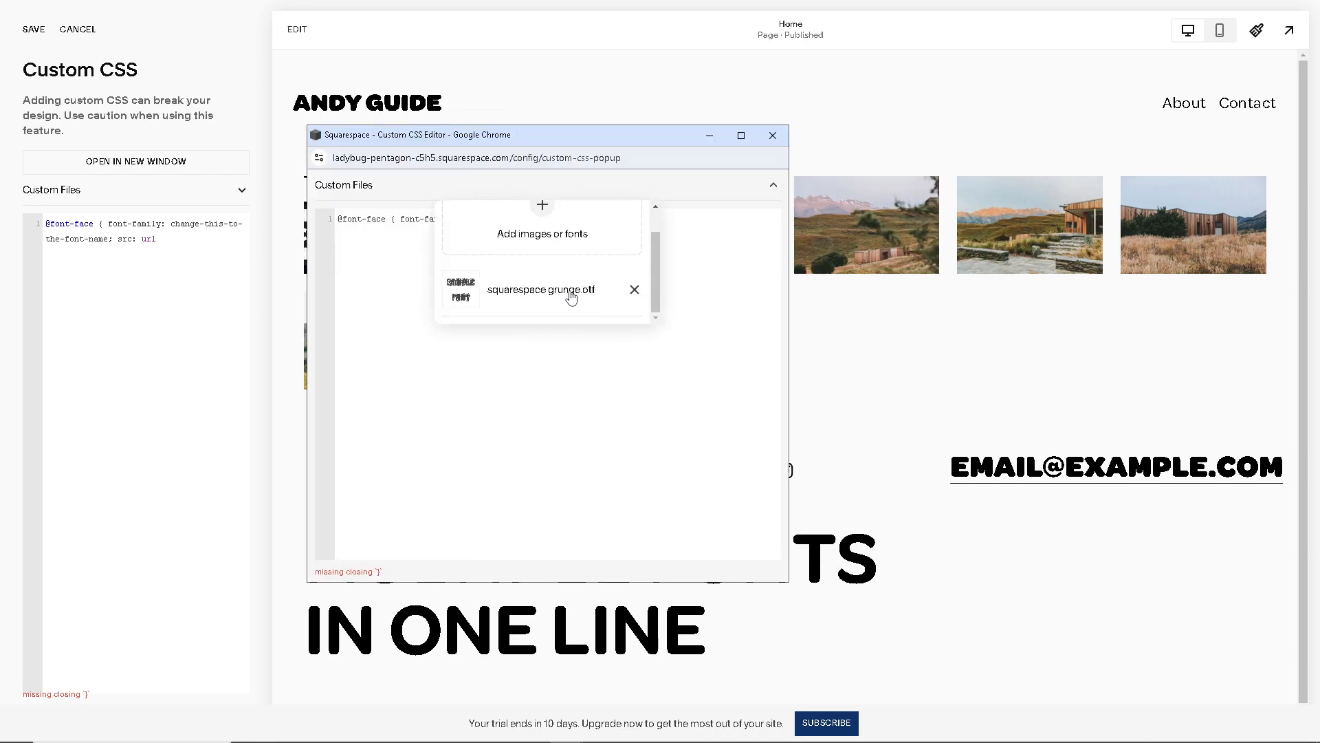
left_click(569, 296)
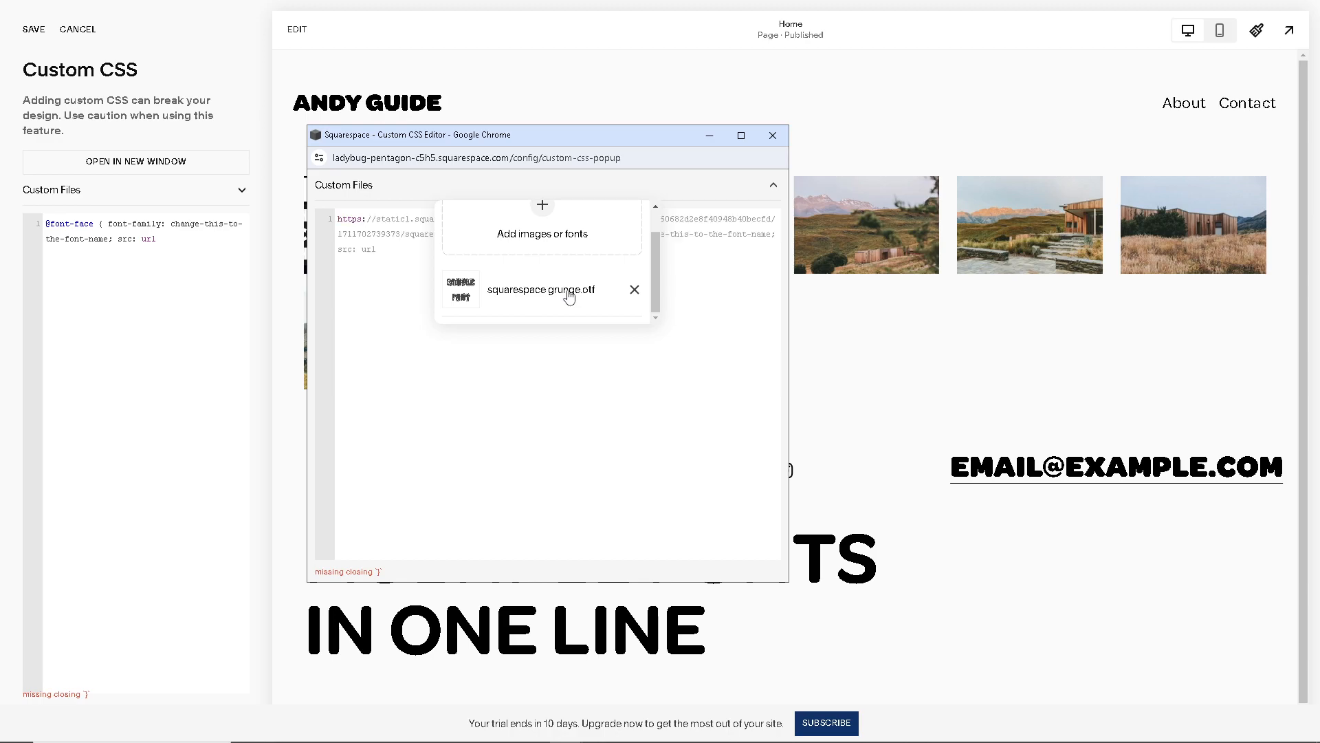
left_click_drag(593, 150, 408, 191)
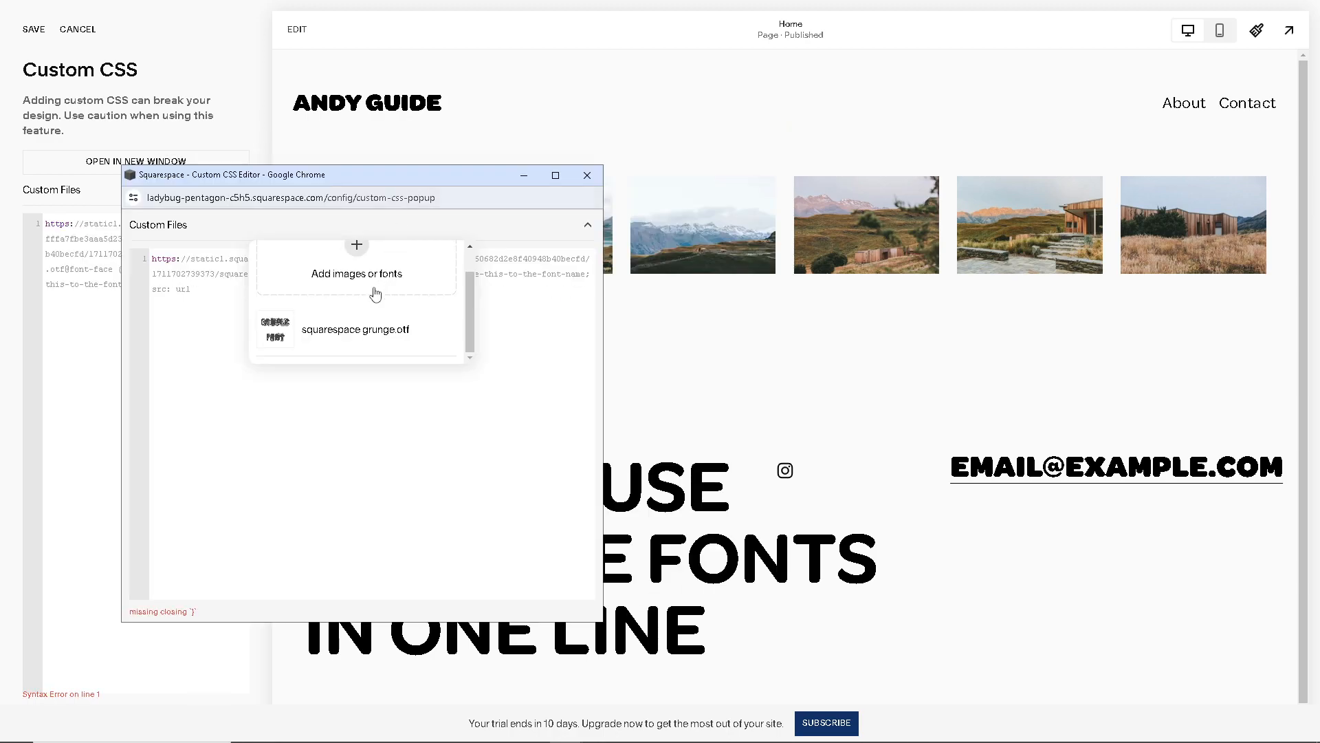
left_click(587, 175)
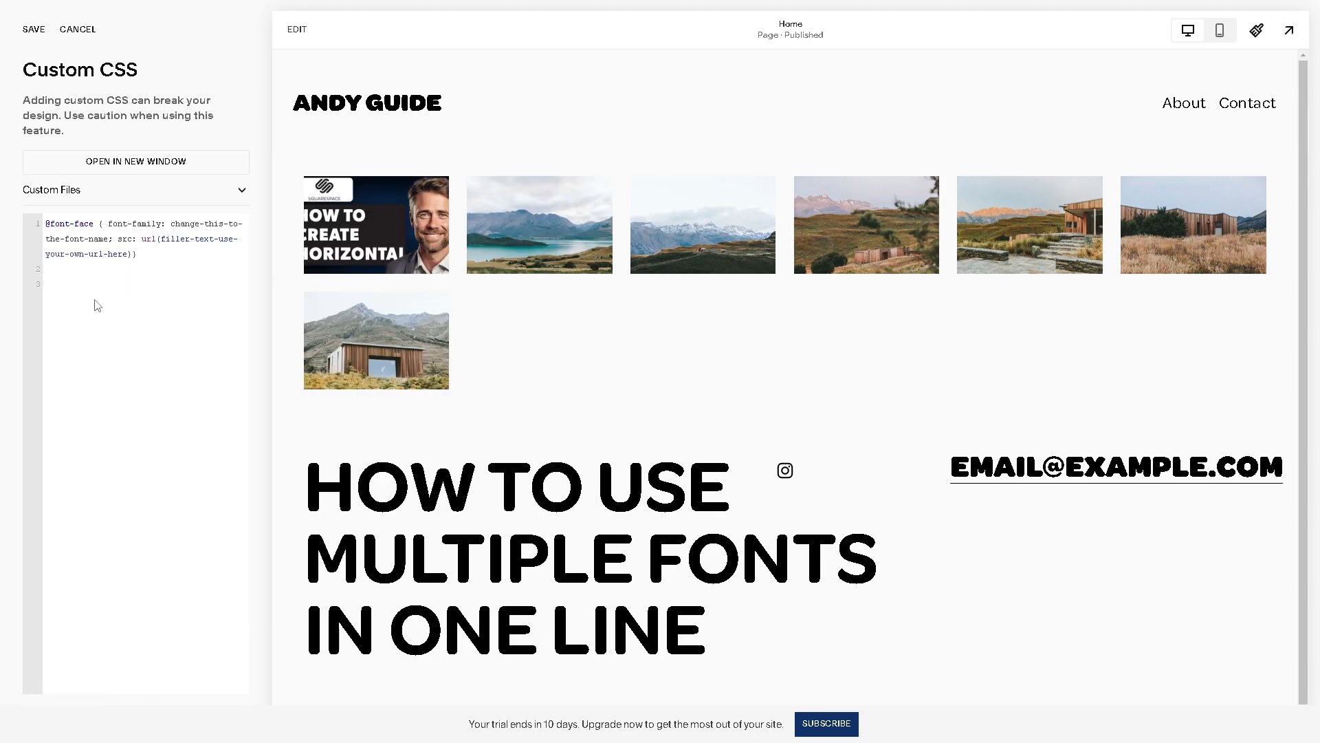
left_click(68, 283)
left_click(242, 193)
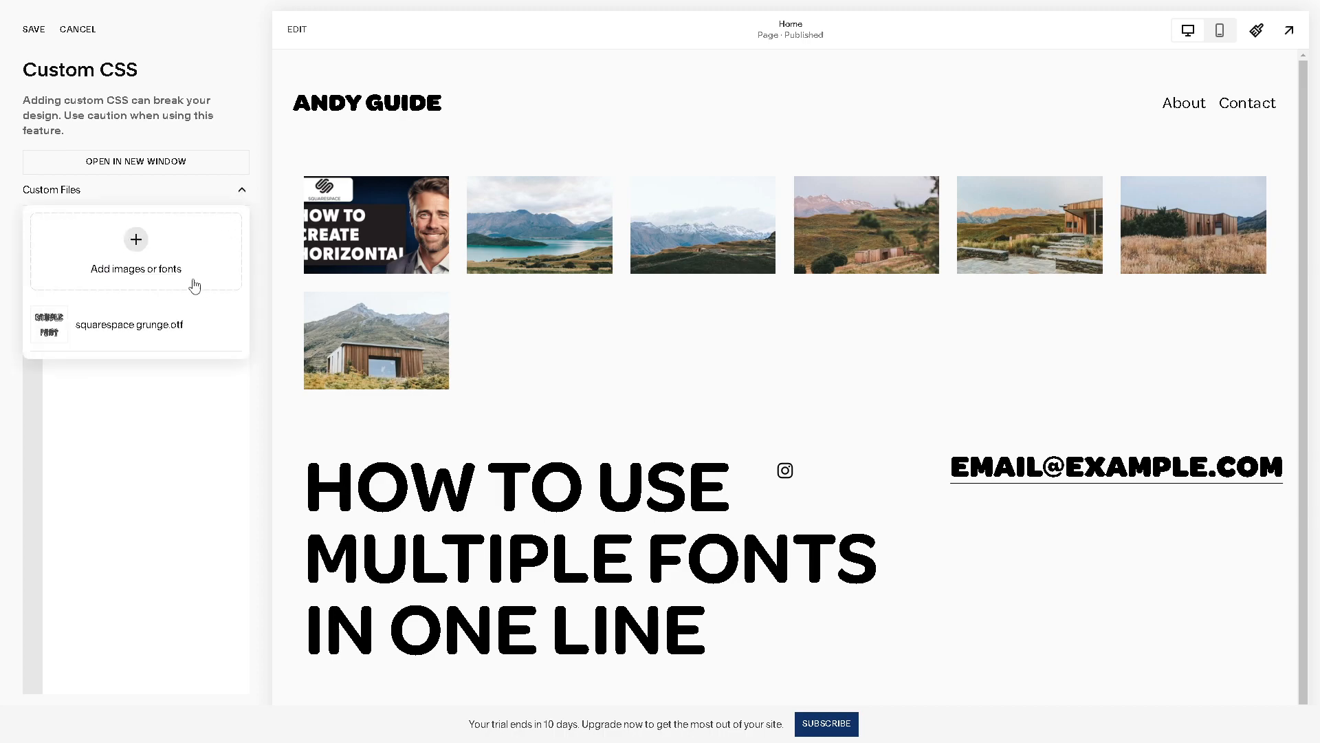
left_click(141, 330)
left_click(118, 414)
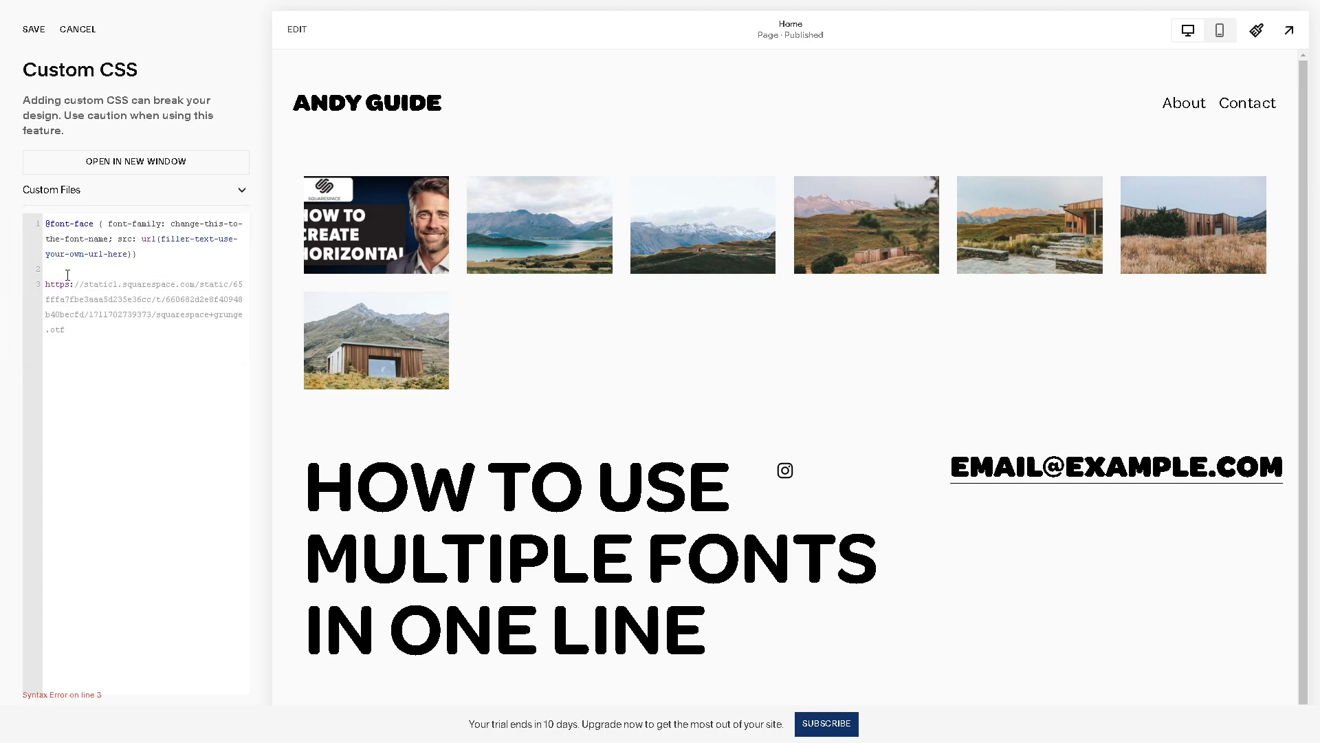
key("Delete")
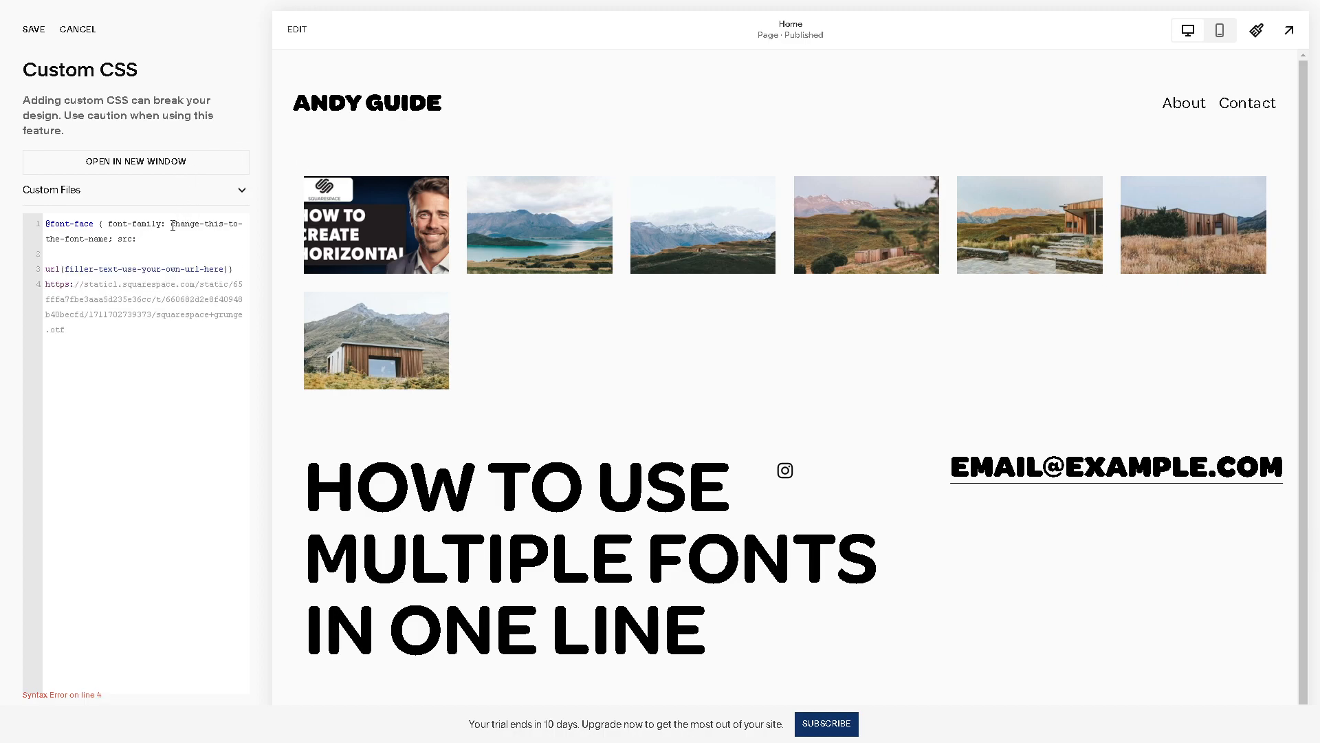
Step: Replace the font-family placeholder change-this-to-the-font-name with andy guide and save the custom CSS
left_click_drag(171, 226, 107, 234)
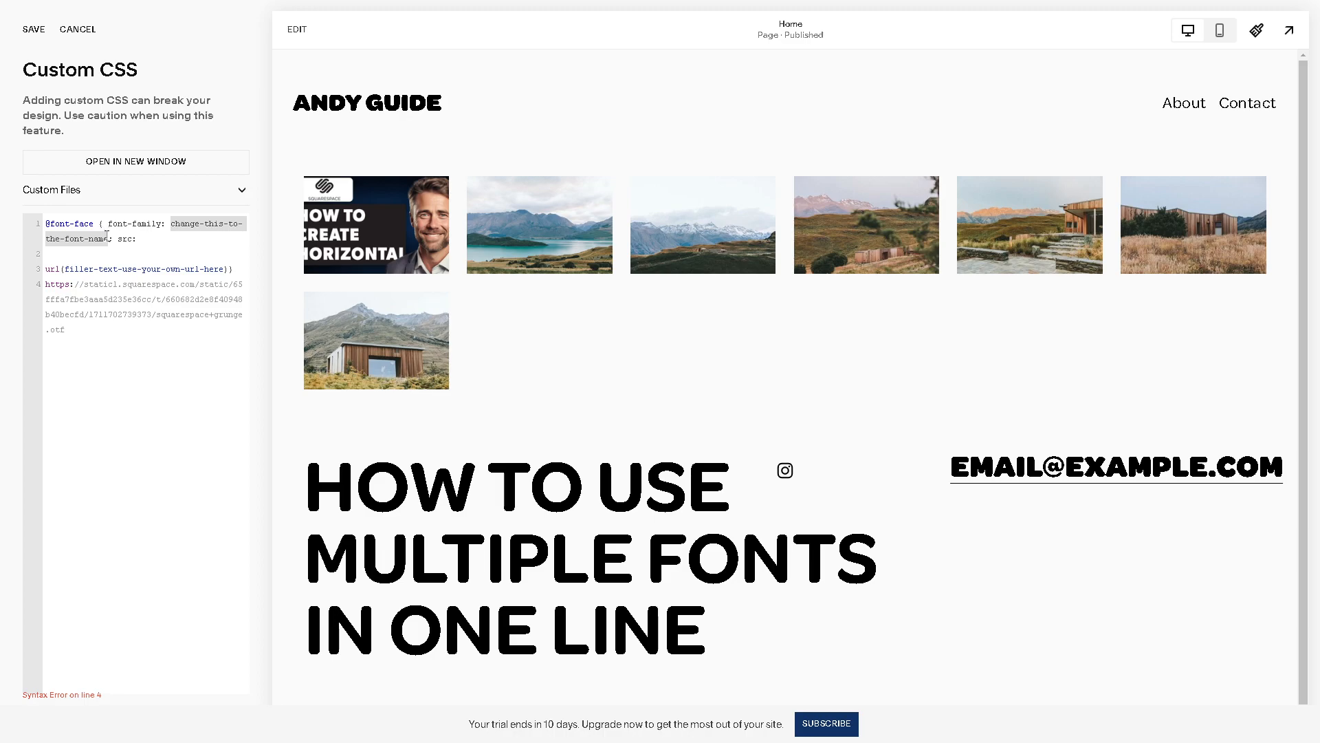
type("andy guide")
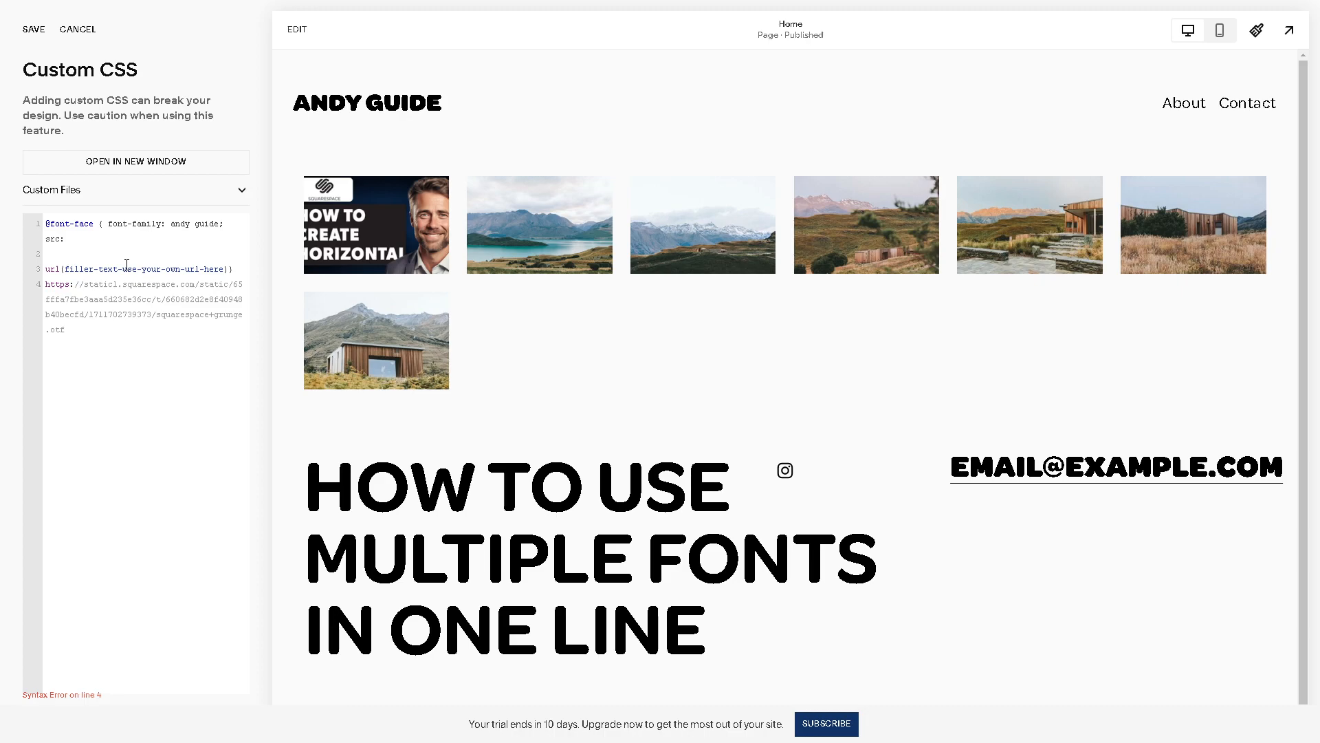
left_click(33, 30)
Step: Open the site footer for editing and apply the Heading 2 format to the "How to use multiple fonts in one line" text
left_click(298, 32)
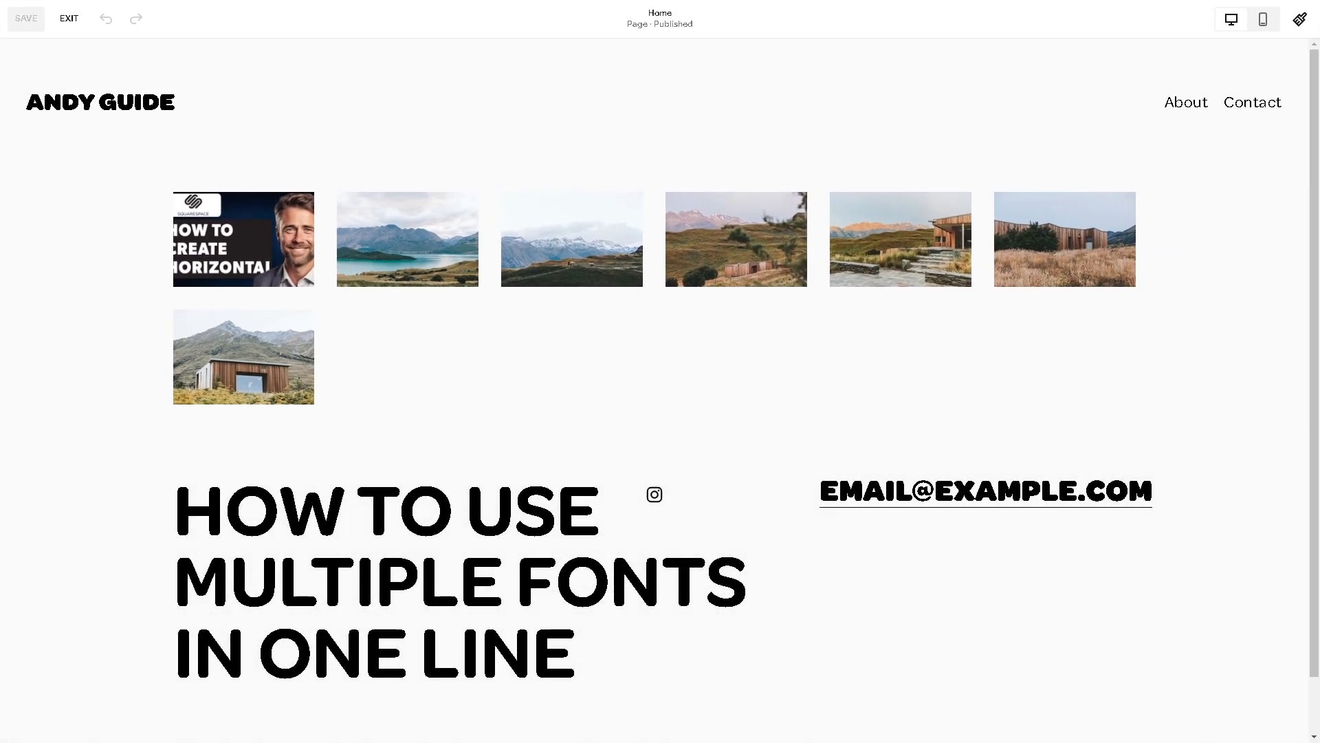
left_click(1170, 385)
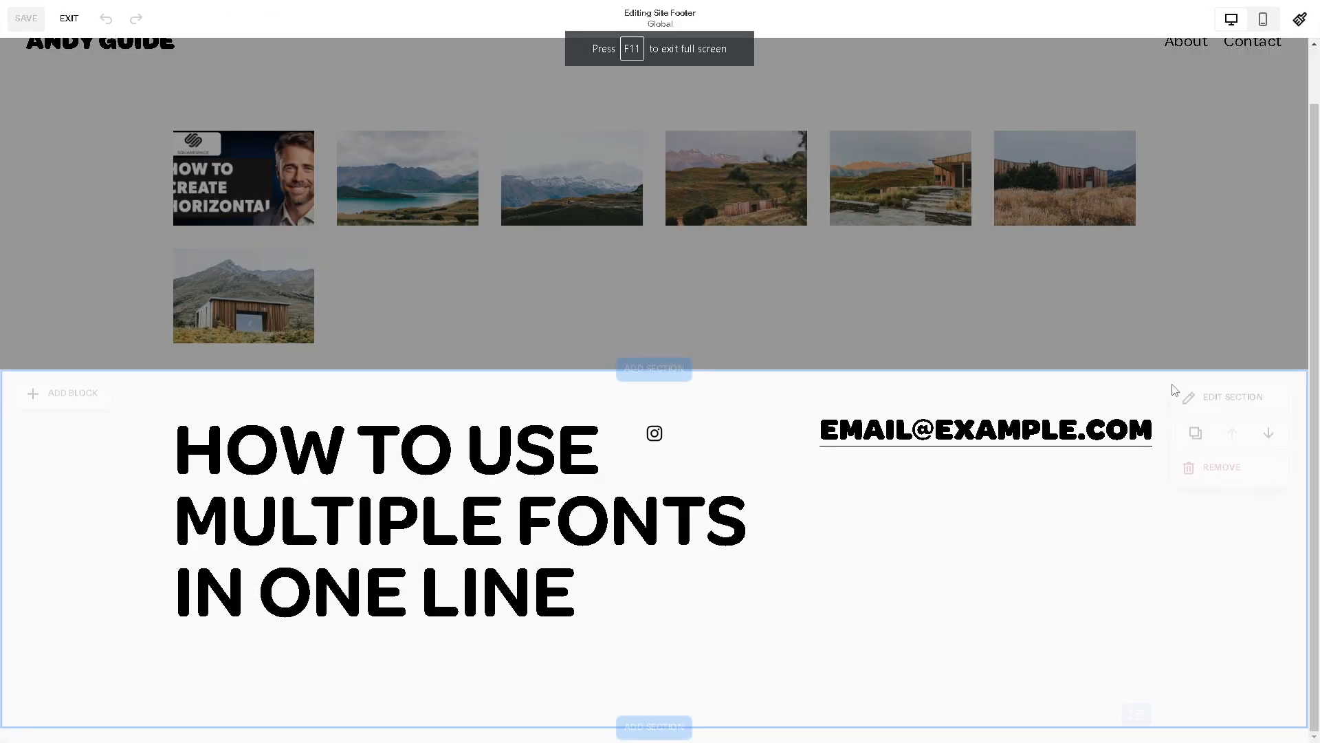
left_click(344, 493)
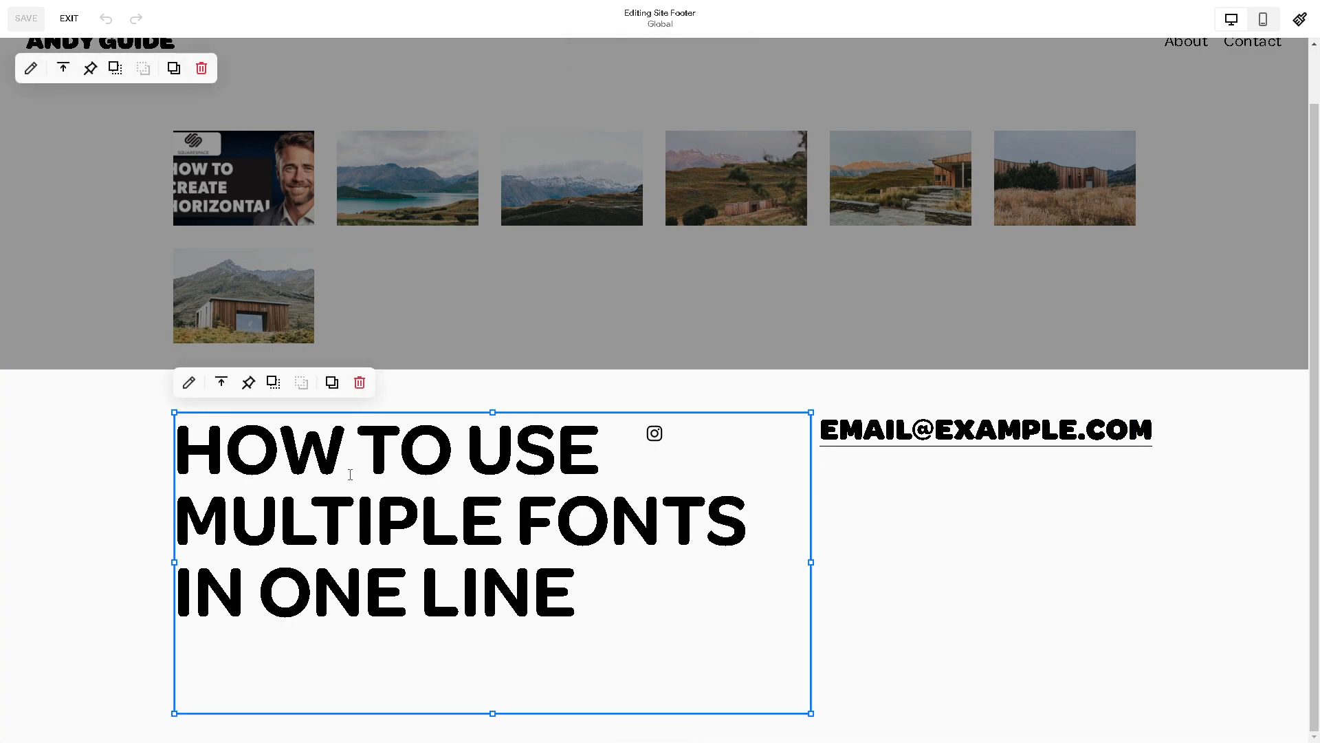
left_click(364, 452)
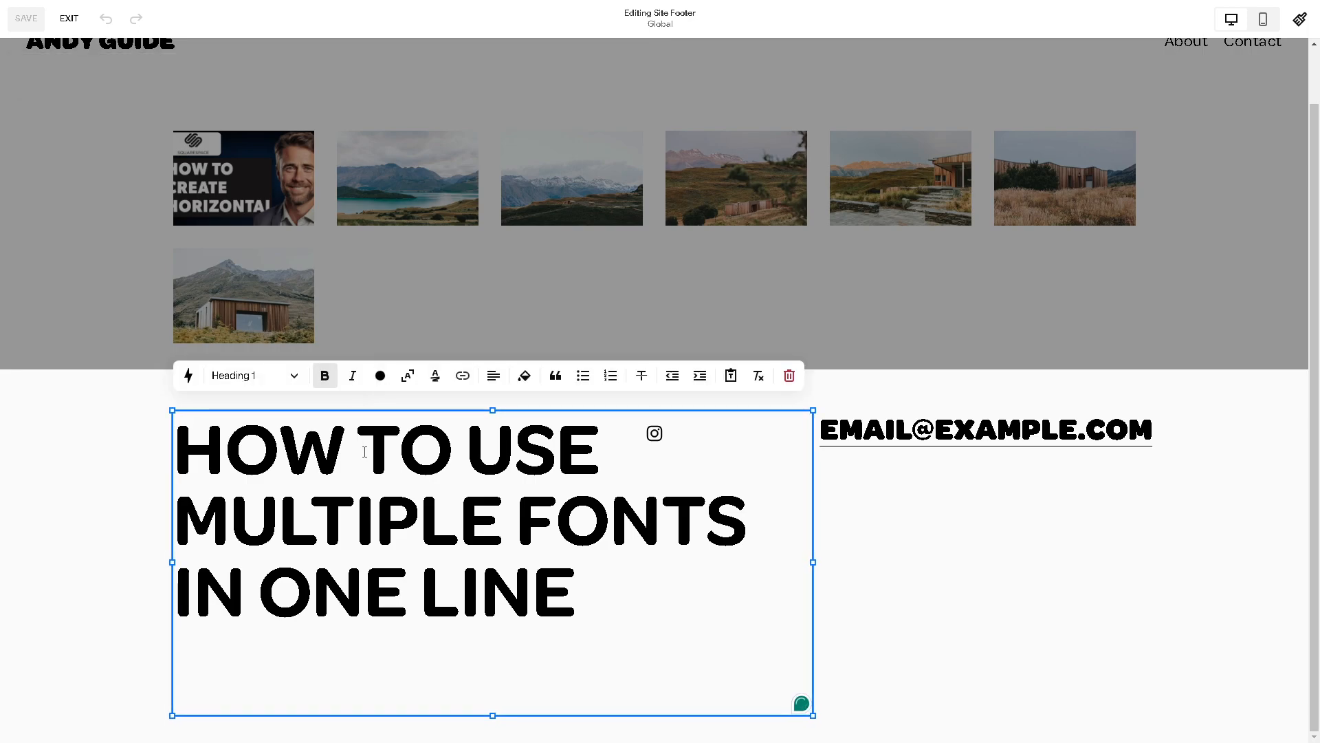
left_click(292, 377)
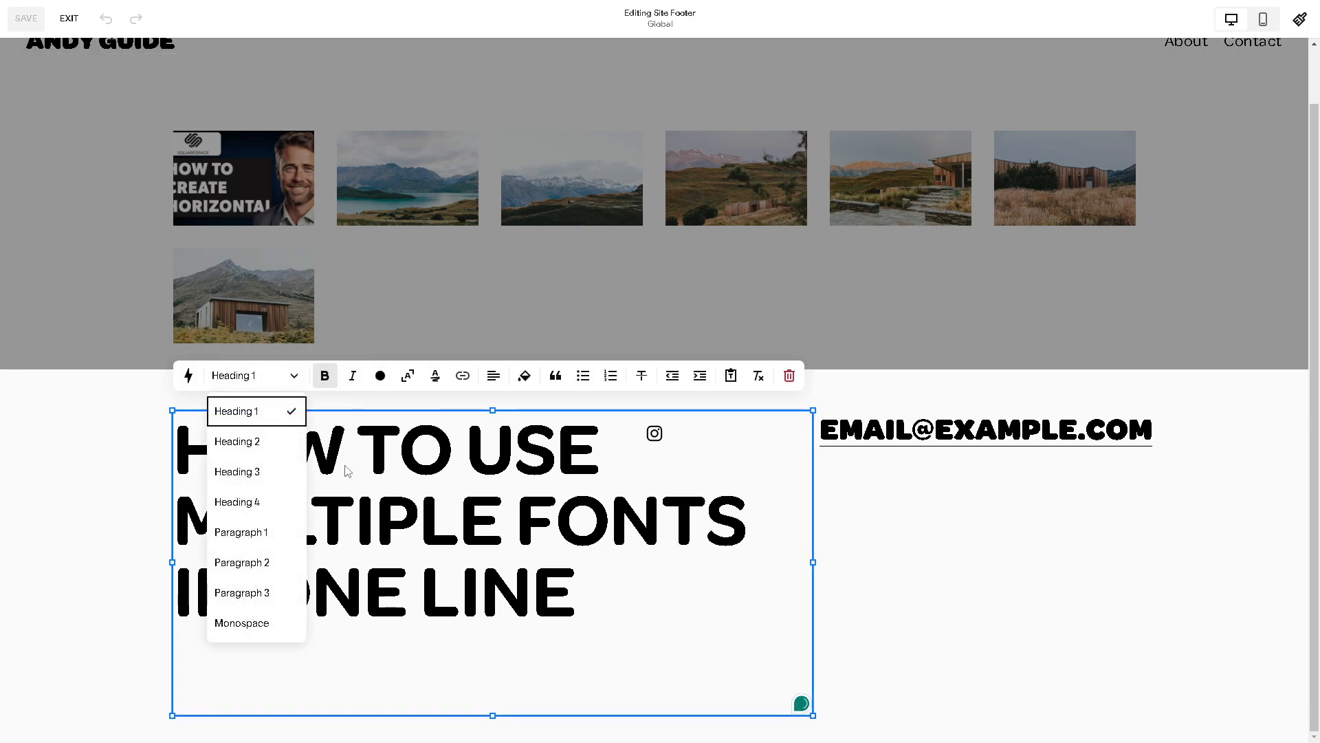
left_click(248, 441)
left_click(628, 568)
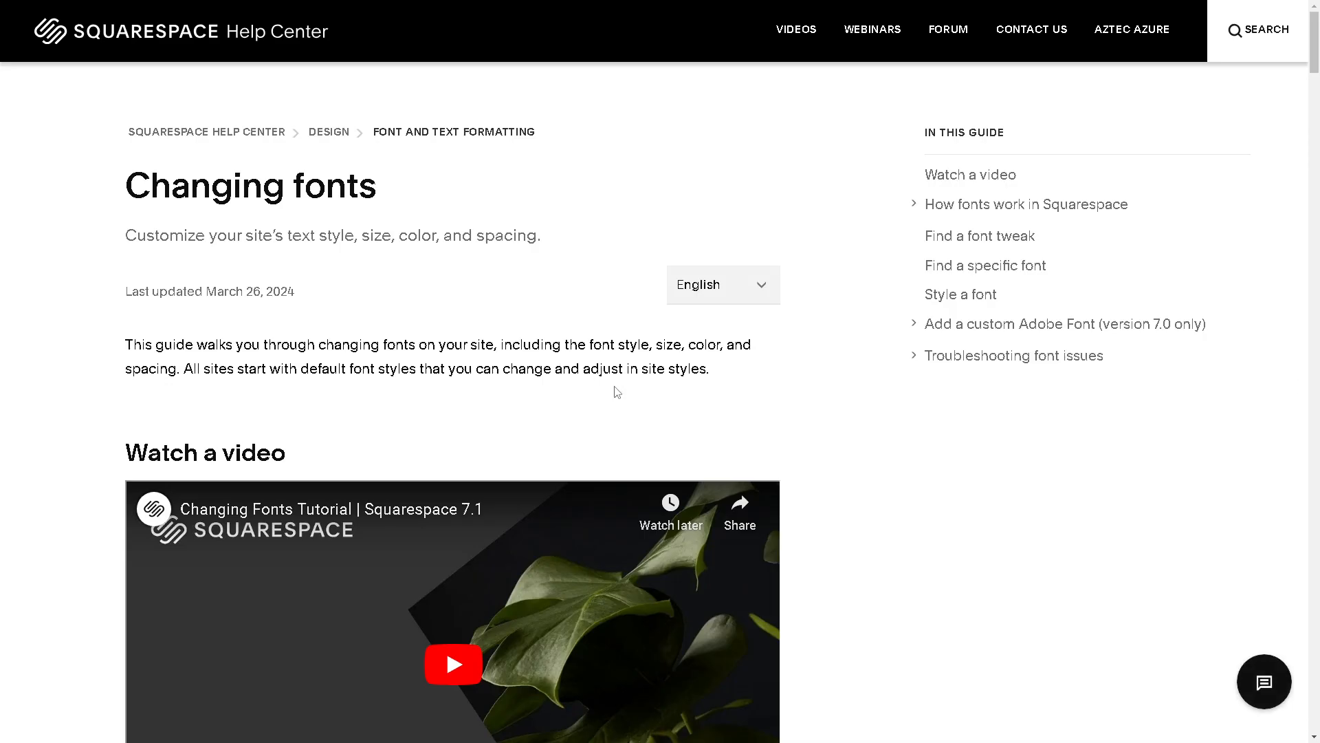
Step: Read the Squarespace Help Center guide on changing fonts, covering how fonts work, font tweaks, finding a specific font and styling a font
scroll(326, 401, "down", 8)
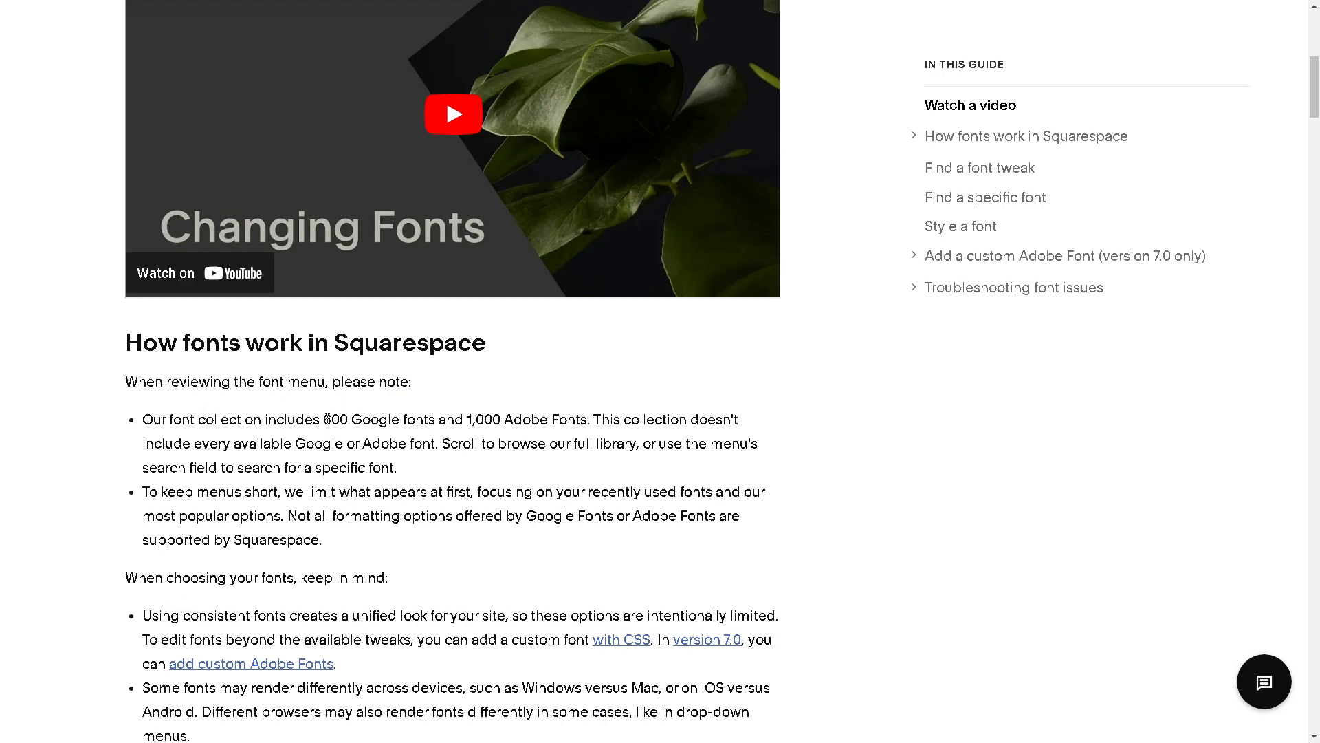
scroll(326, 418, "down", 3)
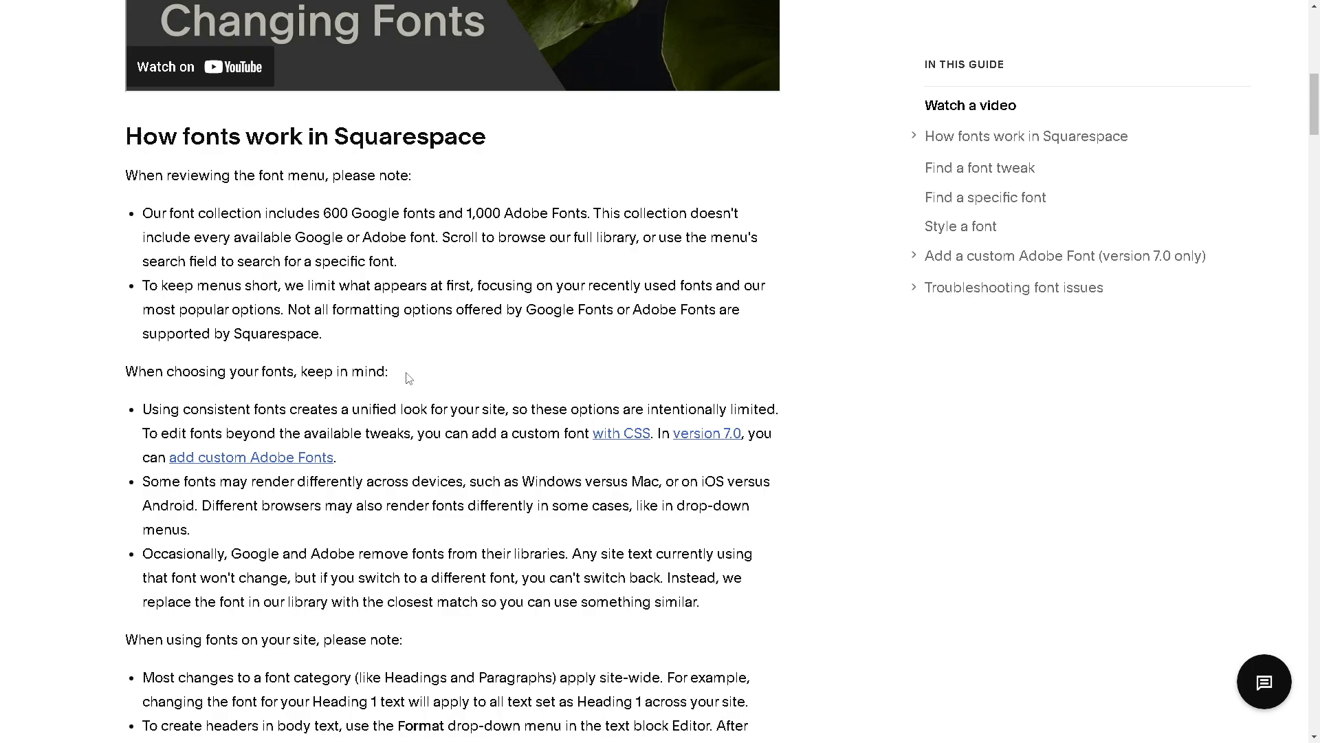
scroll(408, 378, "down", 1)
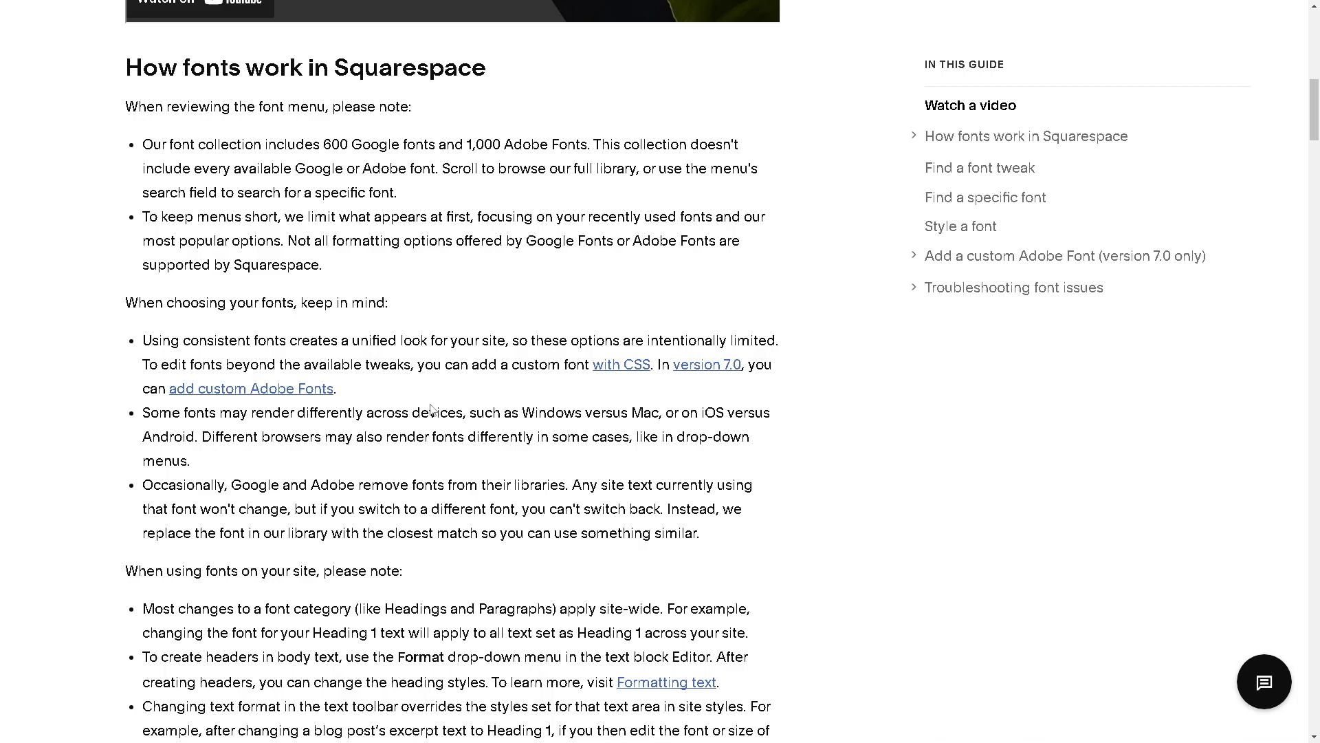
scroll(431, 409, "down", 3)
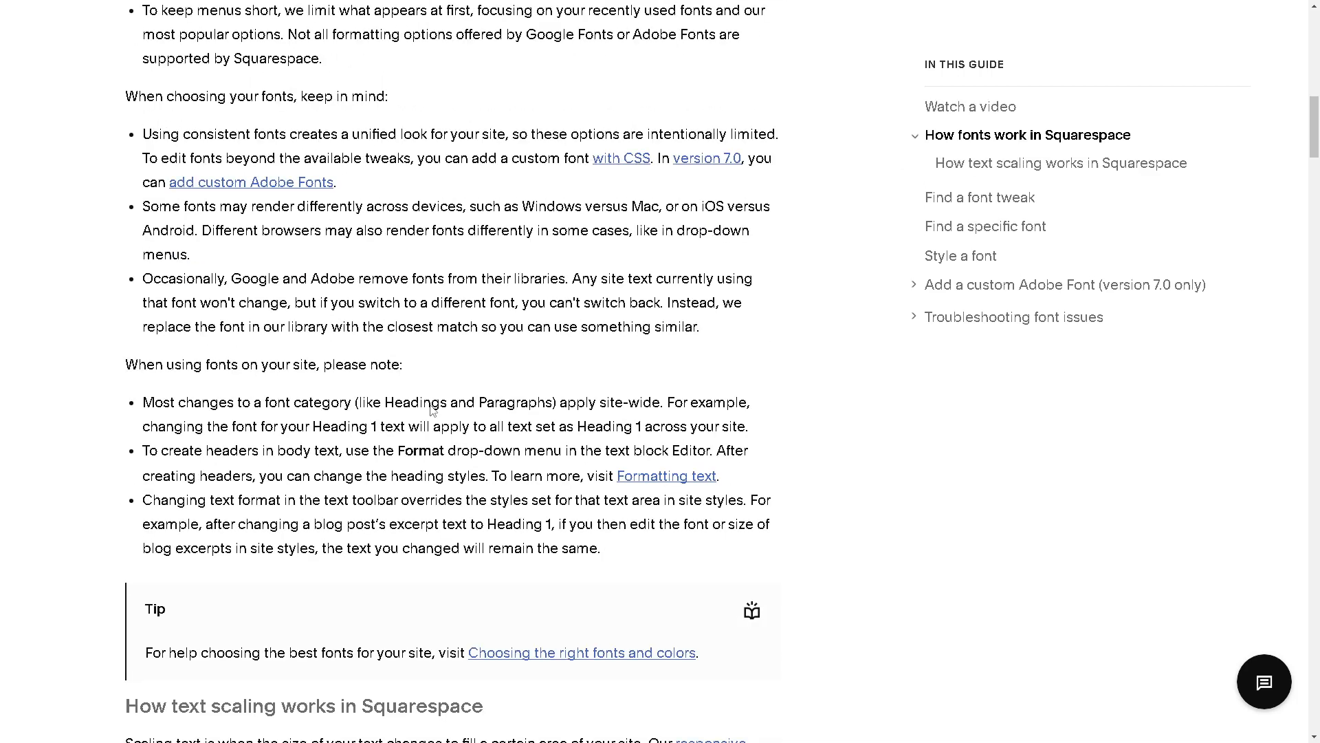
scroll(380, 426, "down", 6)
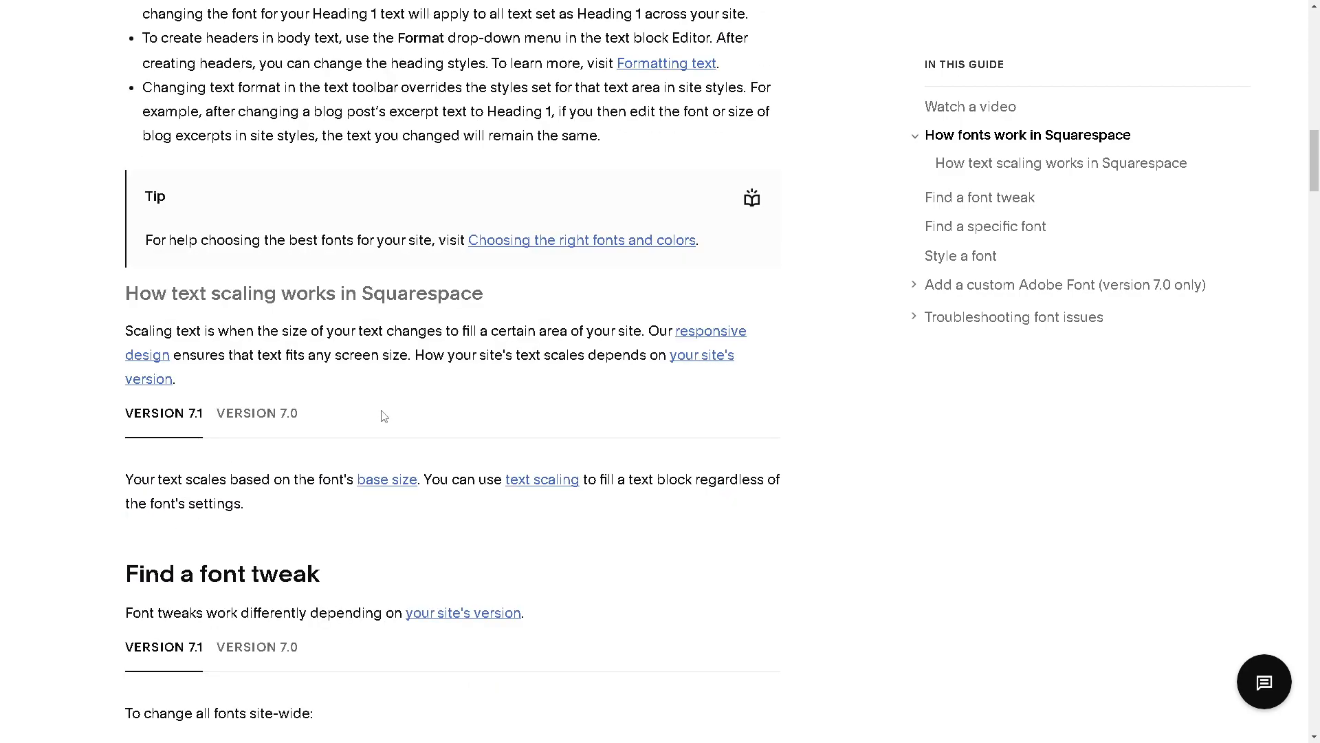
scroll(380, 430, "down", 3)
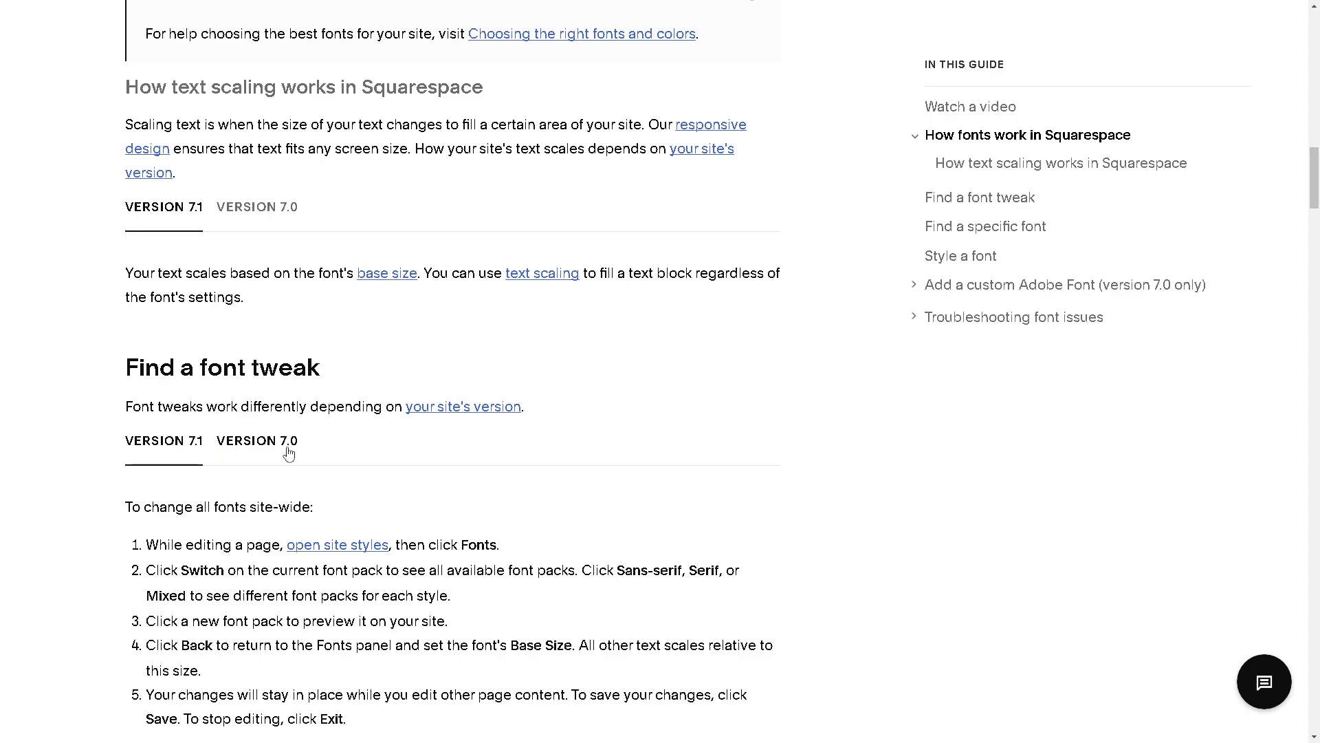
scroll(203, 454, "down", 2)
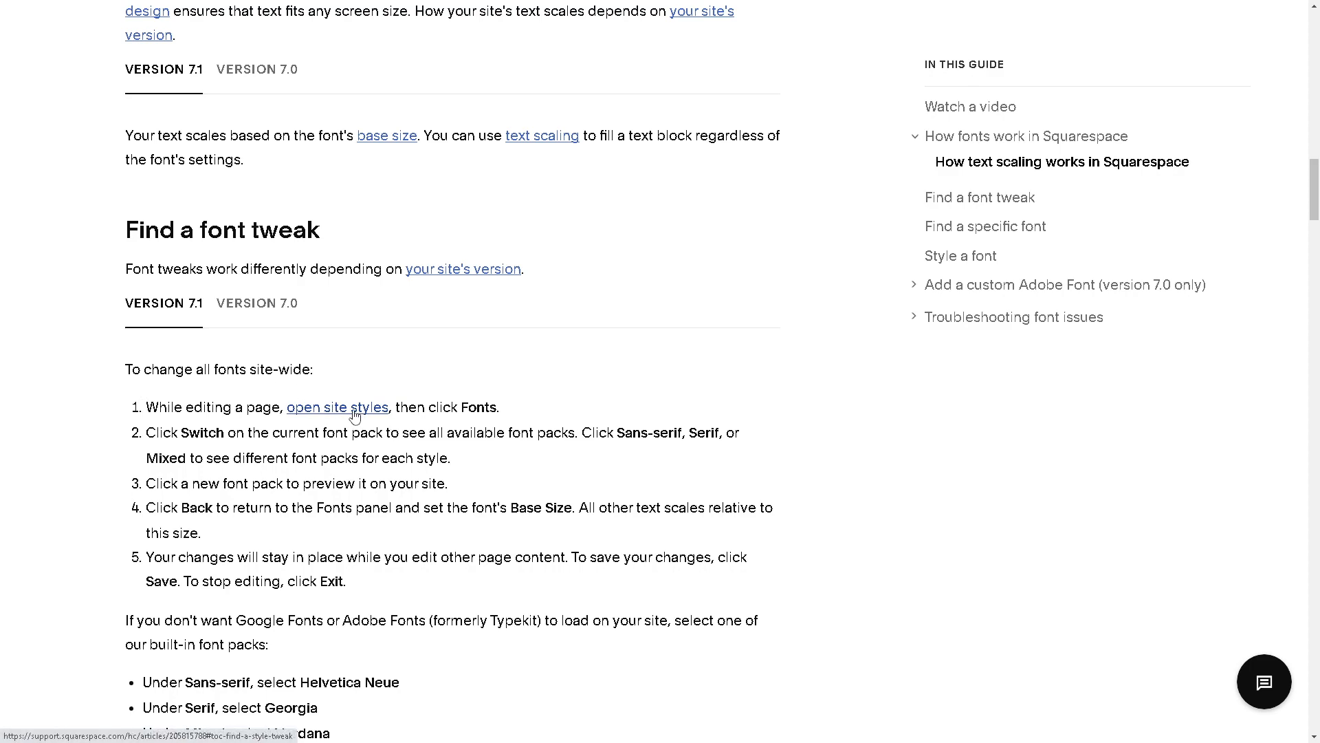
scroll(351, 423, "down", 3)
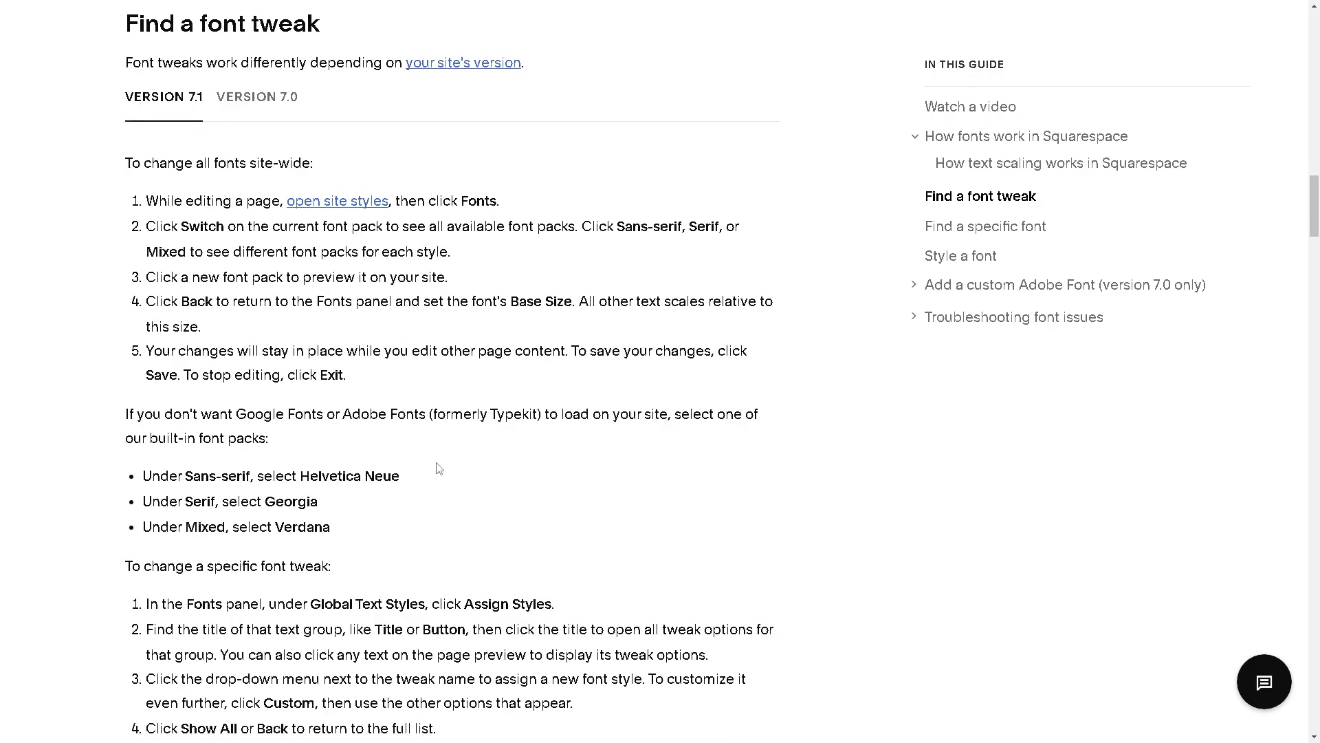
scroll(451, 466, "up", 1)
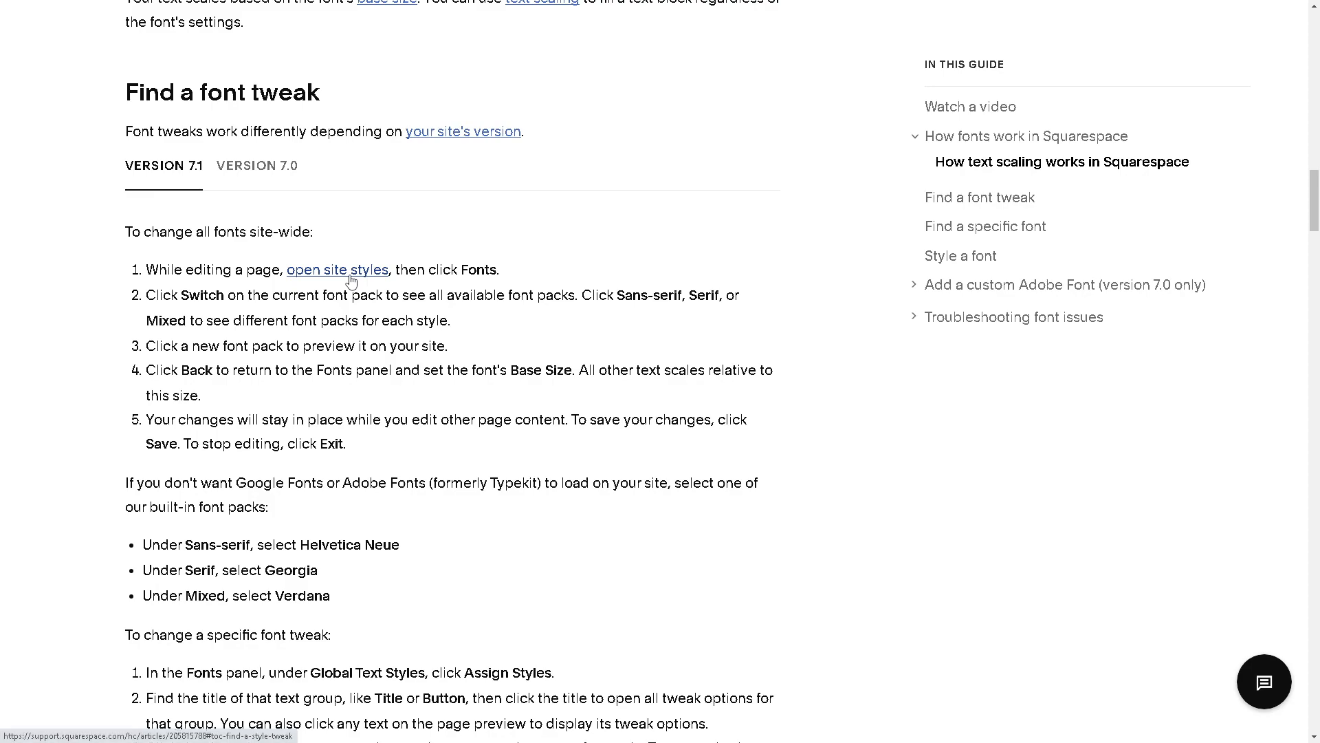
key("F11")
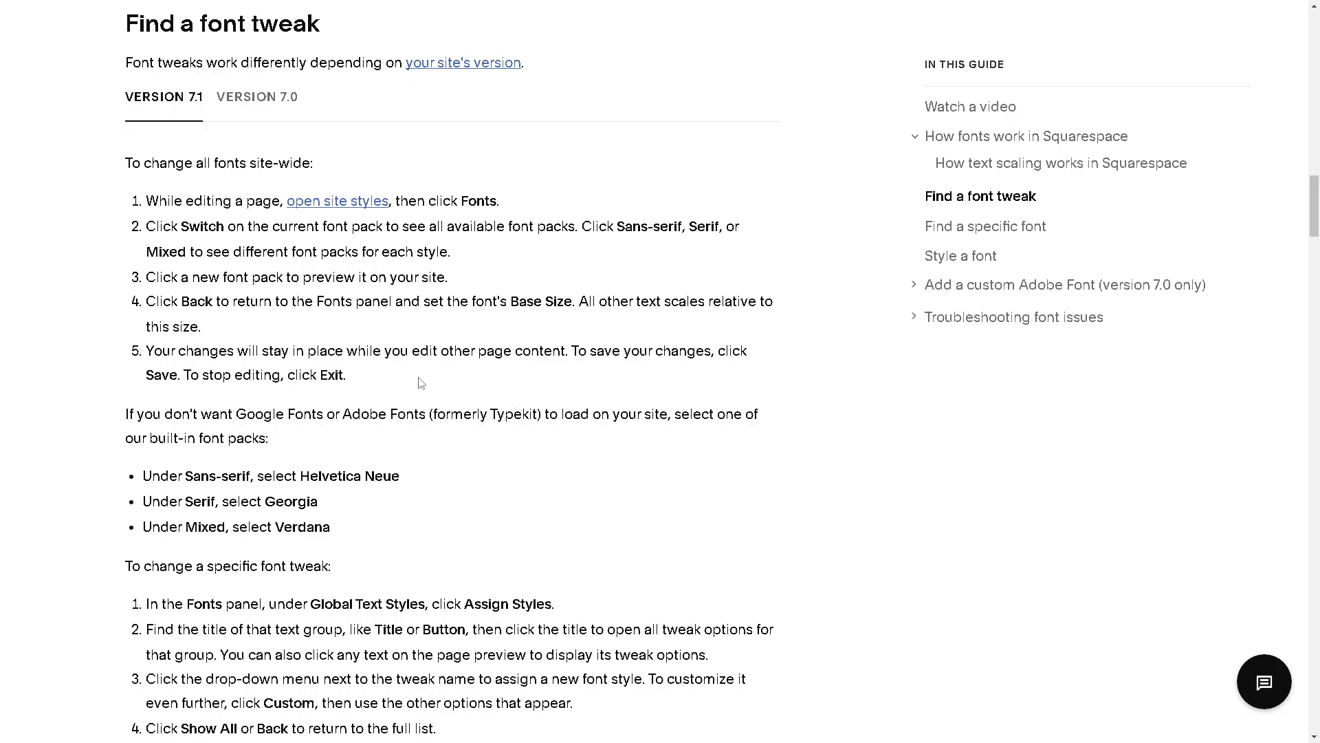
scroll(447, 430, "down", 7)
scroll(312, 464, "down", 12)
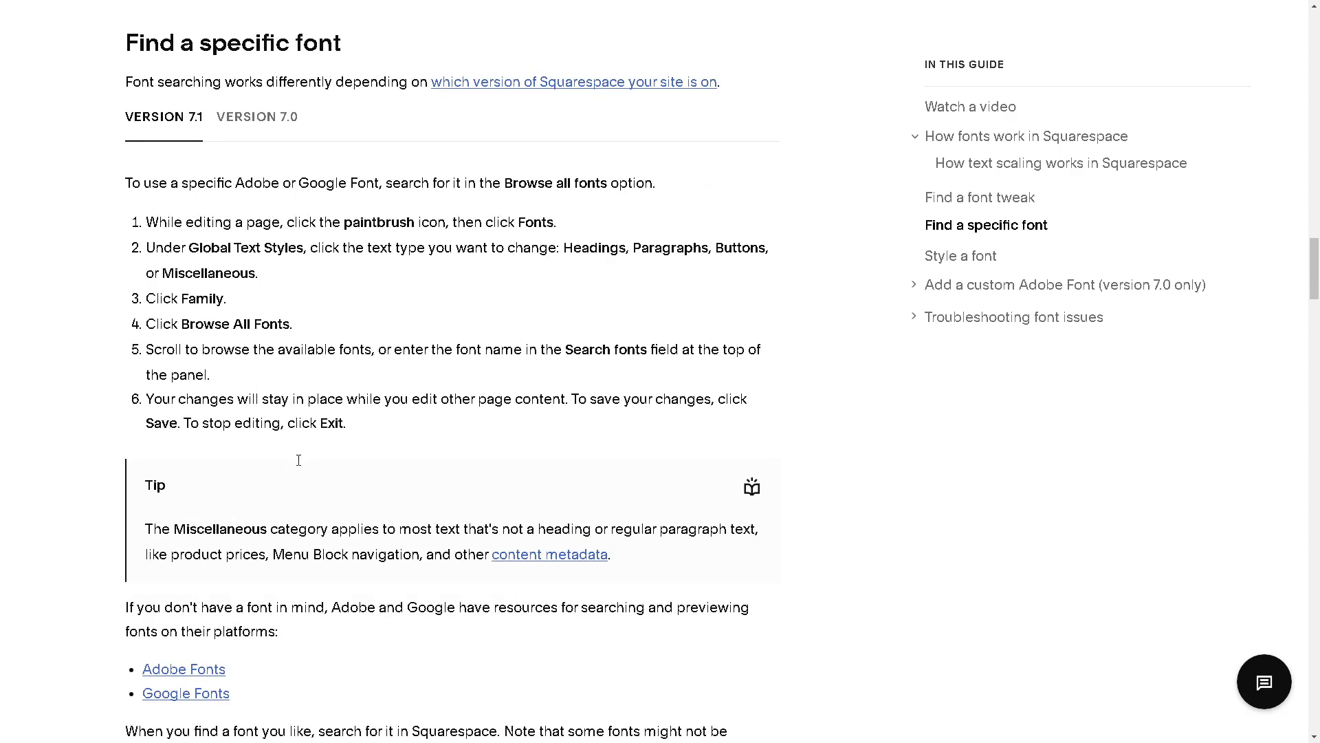
scroll(298, 459, "up", 6)
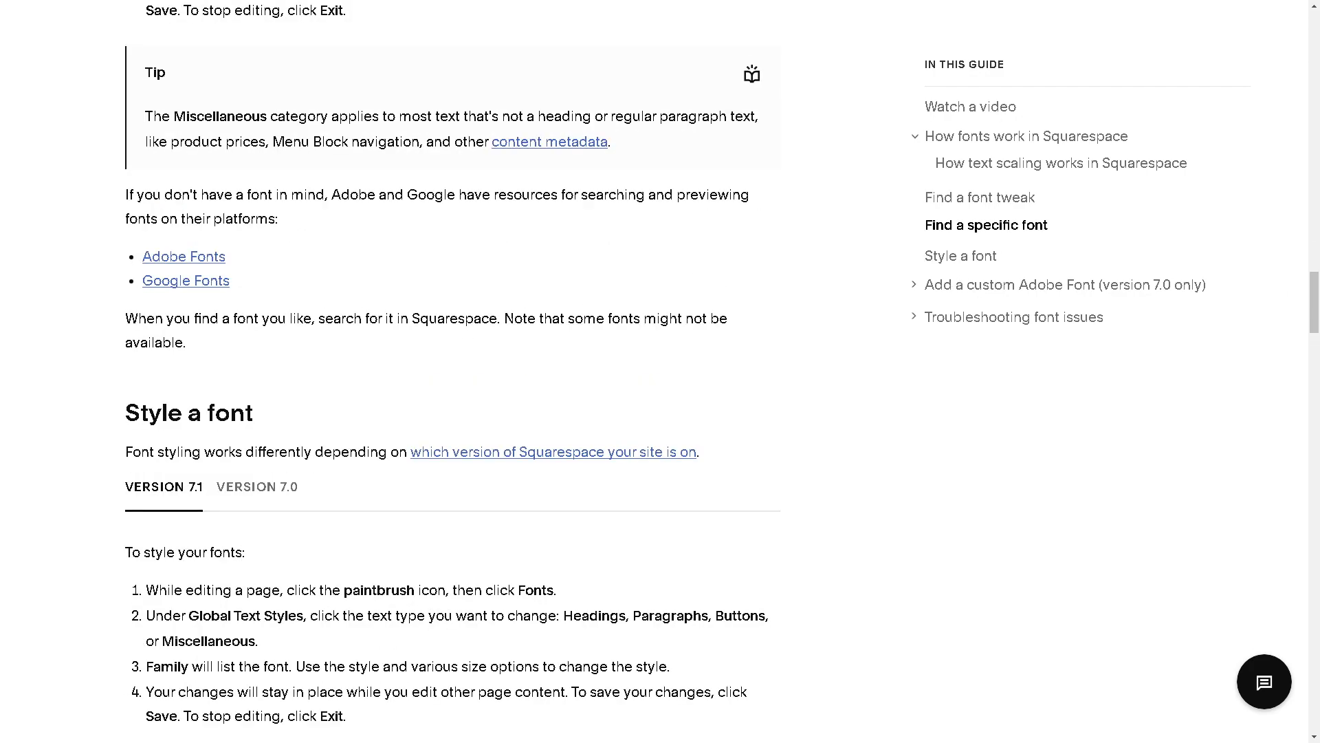